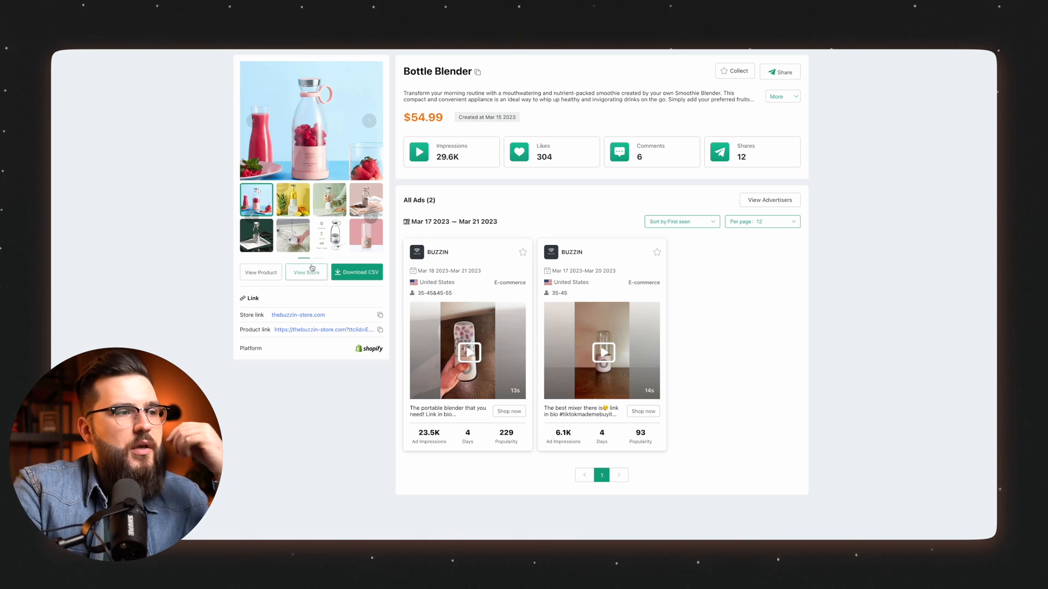
- Open the store selling the Bottle Blender and examine its homepage hero section and featured product
left_click(306, 315)
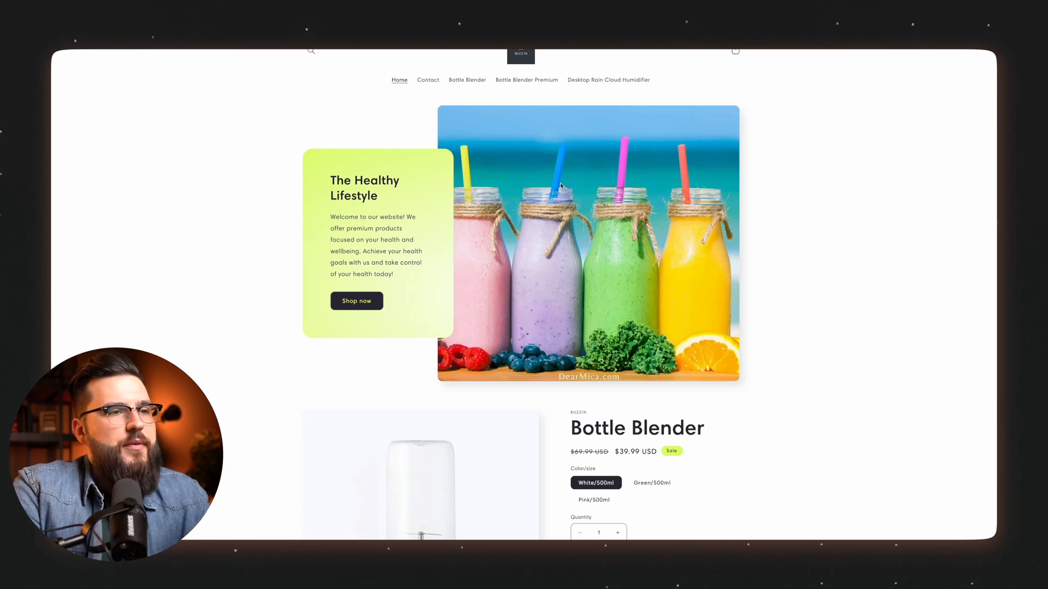
scroll(579, 224, "down", 10)
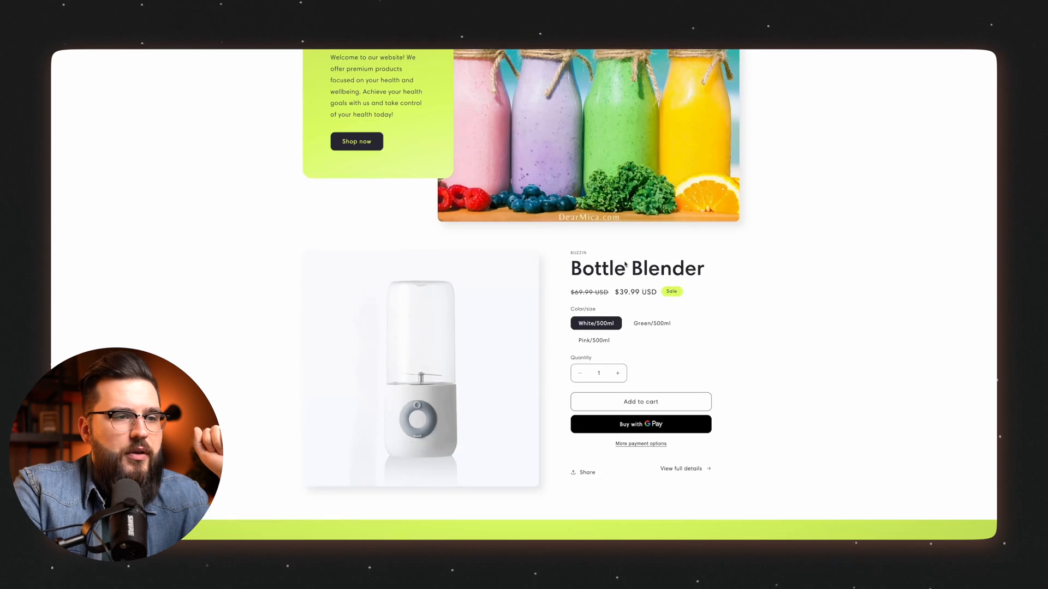
scroll(625, 264, "up", 9)
scroll(625, 264, "up", 1)
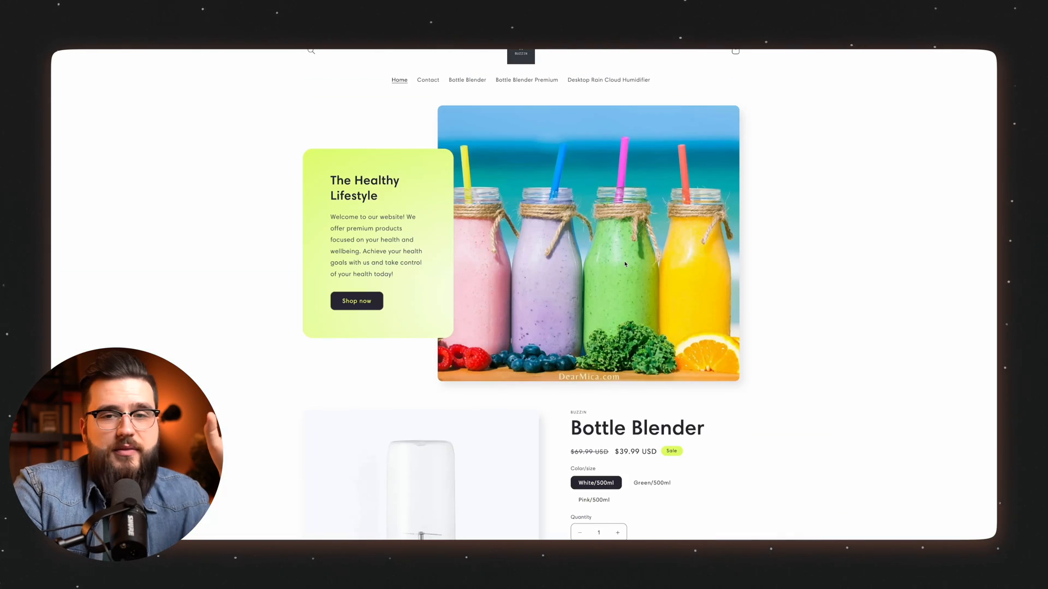
scroll(625, 264, "down", 4)
scroll(626, 261, "up", 4)
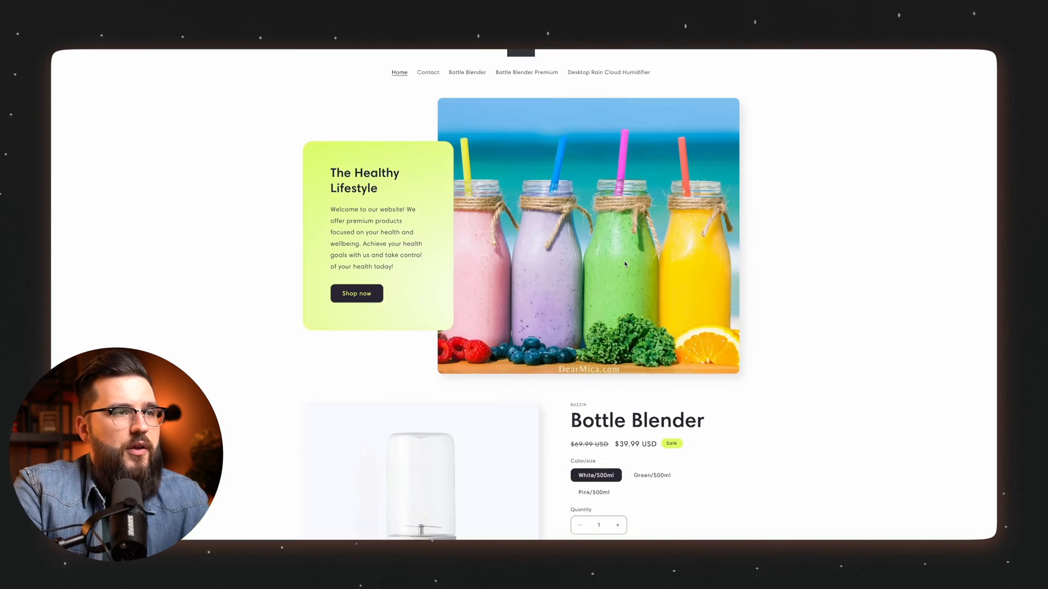
- Open the Bottle Blender Premium product page and examine its photos, price, description and customer reviews
left_click(525, 85)
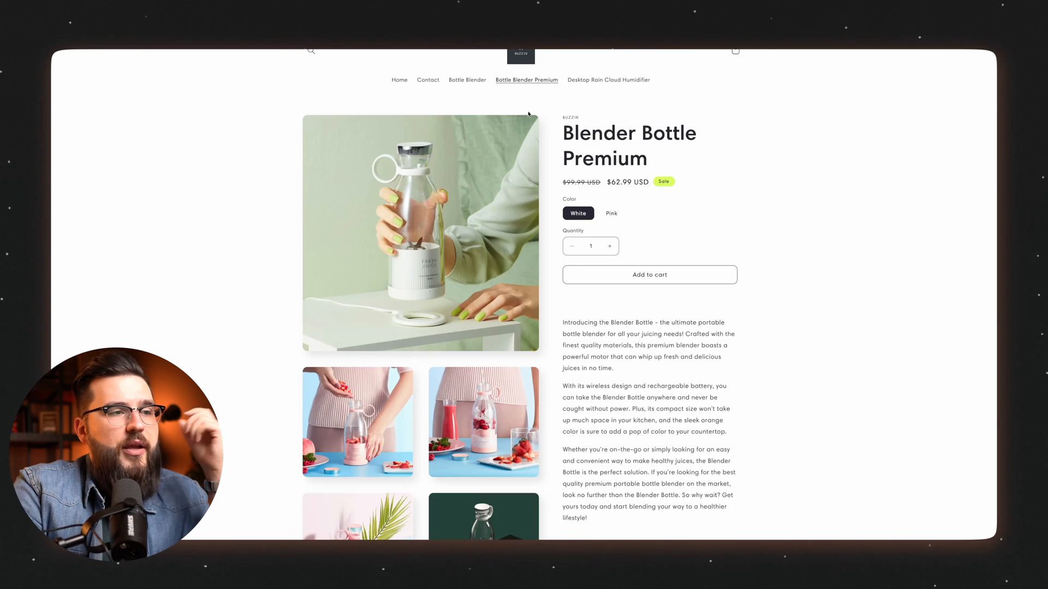
scroll(615, 181, "down", 4)
scroll(615, 181, "down", 6)
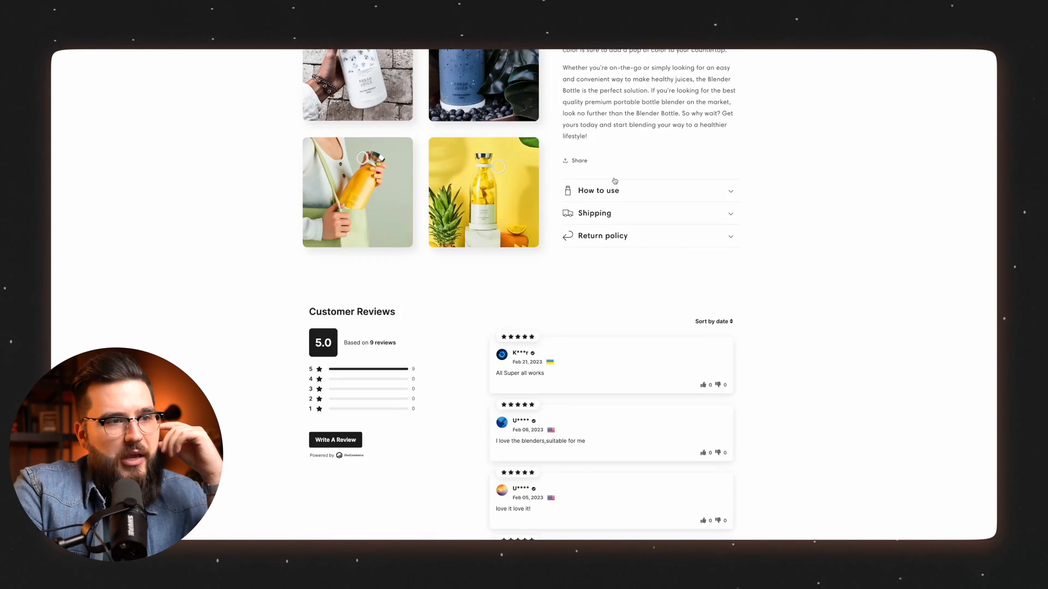
scroll(615, 180, "up", 10)
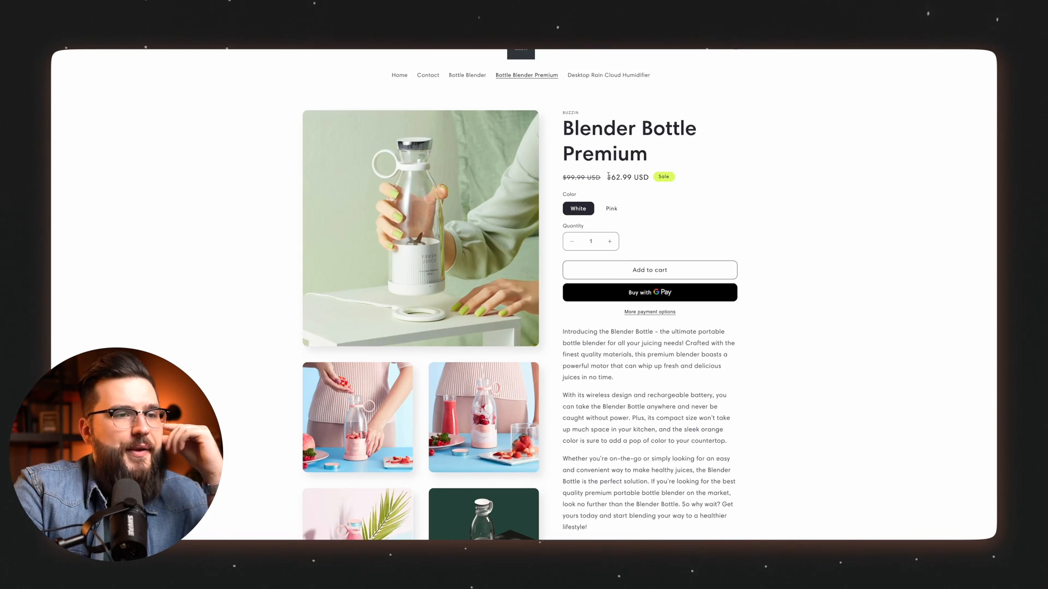
scroll(808, 262, "down", 8)
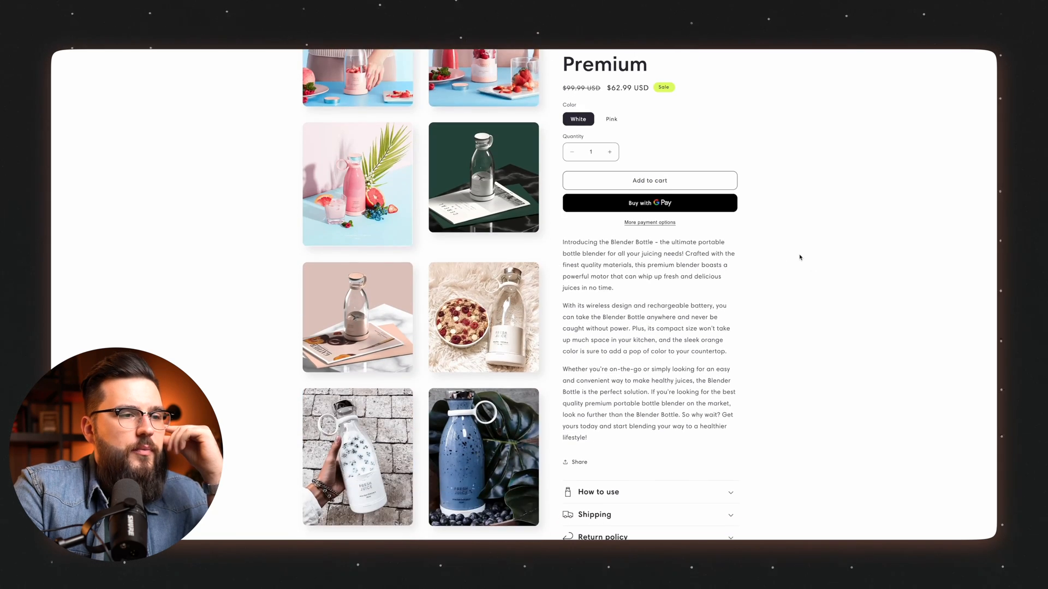
scroll(800, 257, "up", 8)
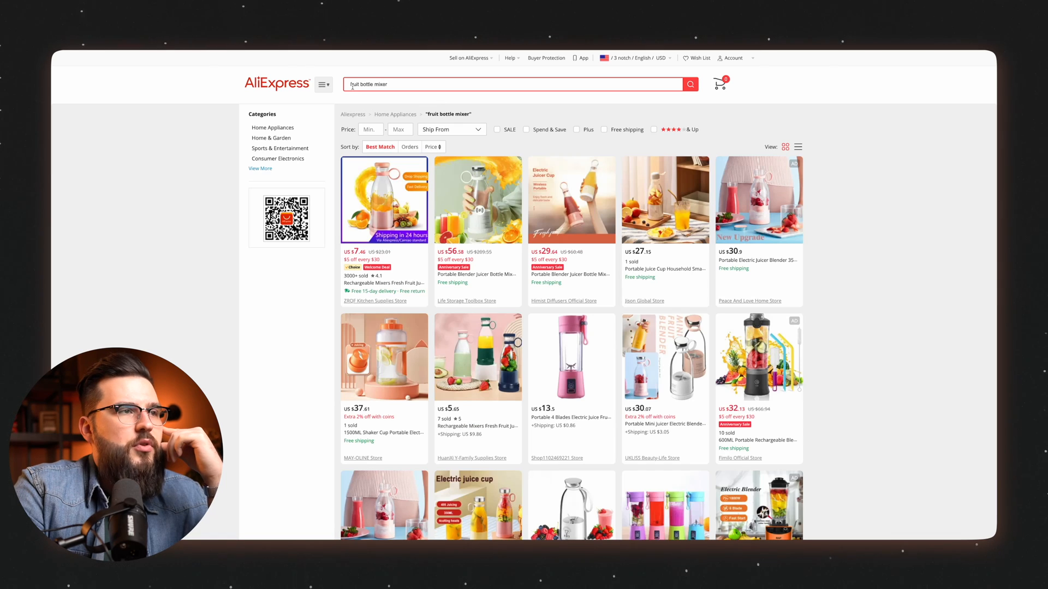
- On AliExpress, examine the wireless-charging portable blender listing from Himist Diffusers Official Store, including its second colour variant and description images
left_click_drag(352, 86, 400, 83)
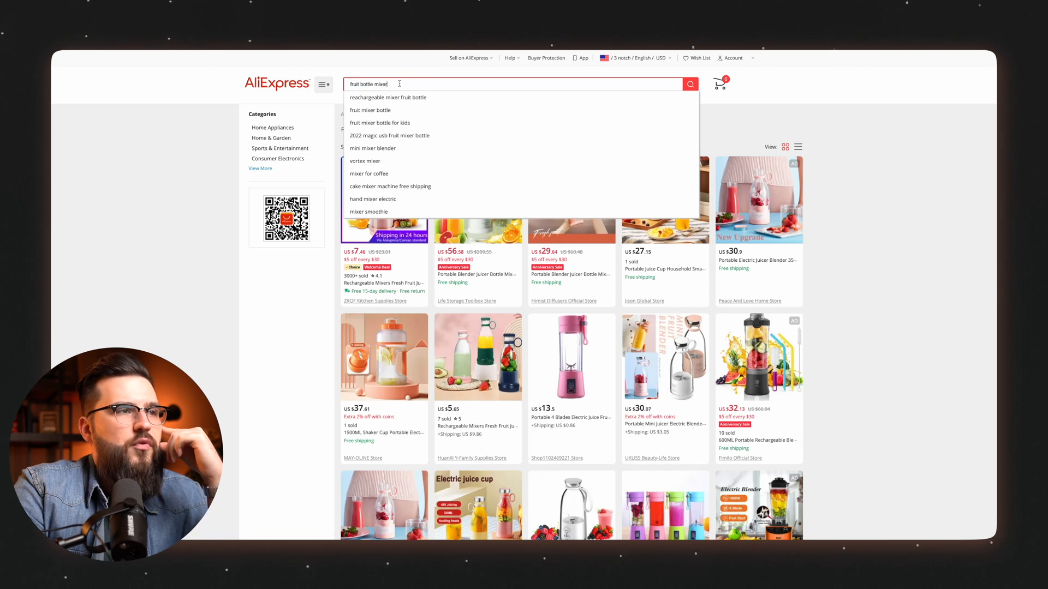
left_click(883, 168)
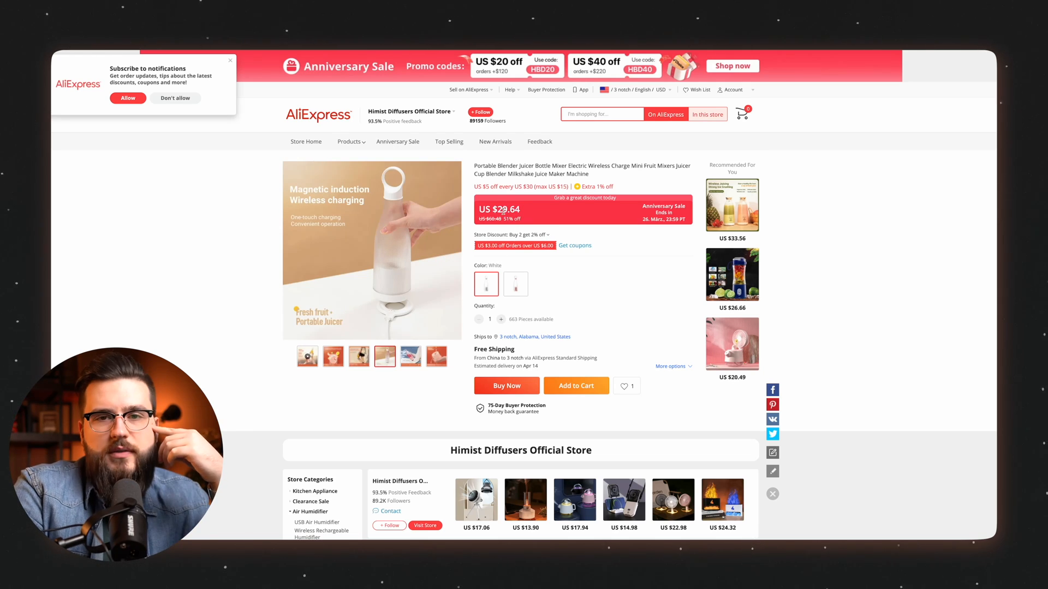
left_click(524, 287)
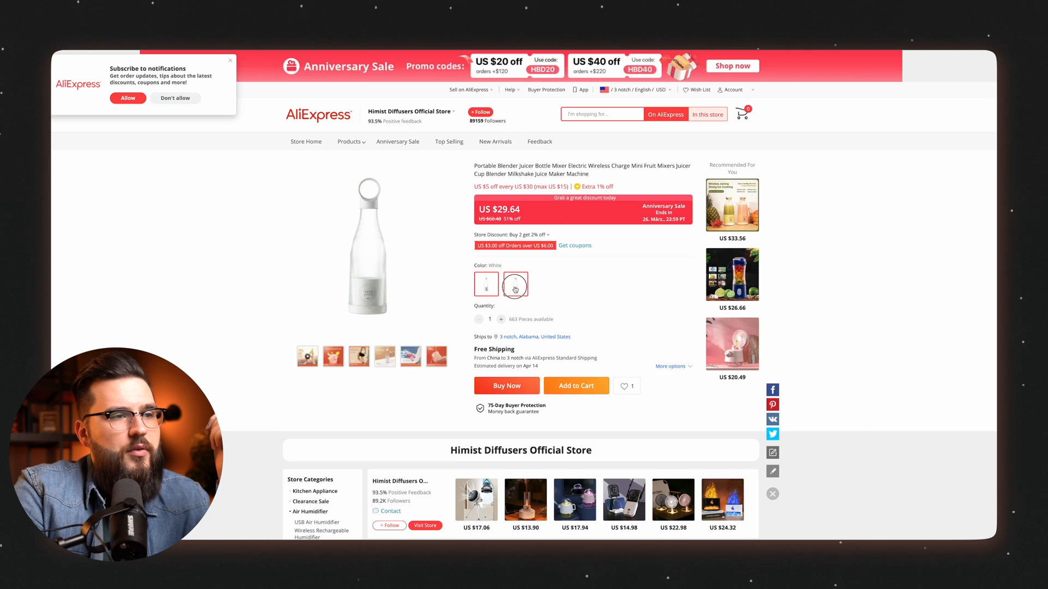
scroll(515, 289, "down", 15)
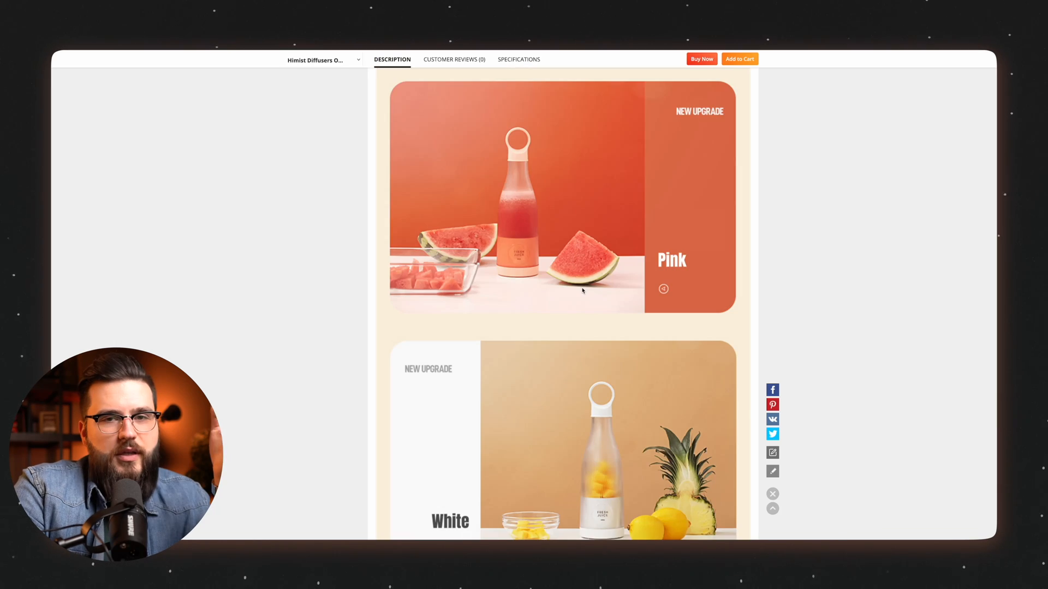
scroll(582, 290, "down", 7)
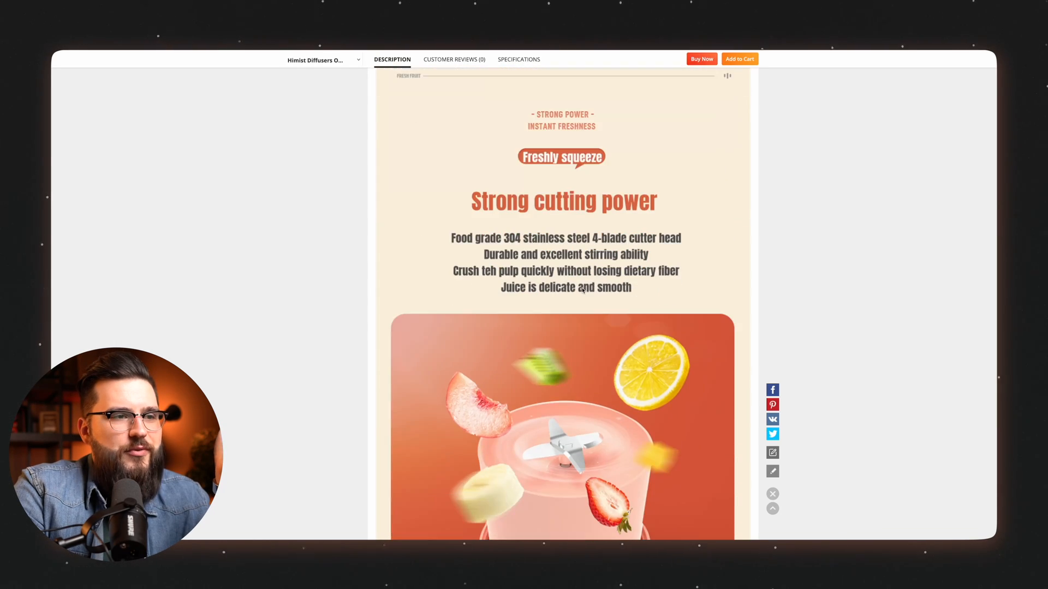
scroll(583, 291, "down", 8)
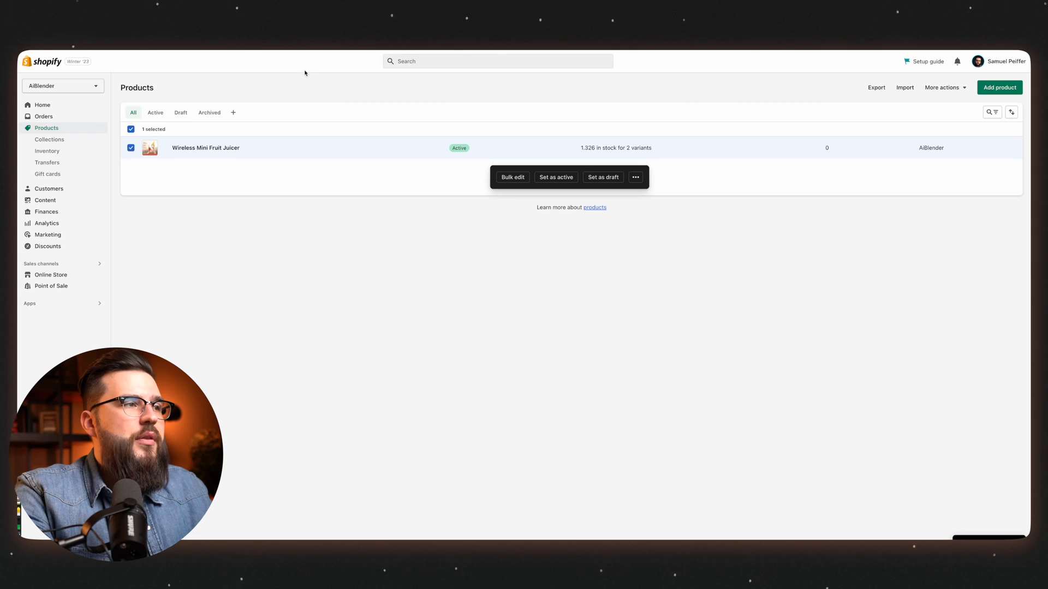
- Switch to the Debutify site, review its conversion add-ons and example stores, and open the free-trial sign-up form
left_click(42, 109)
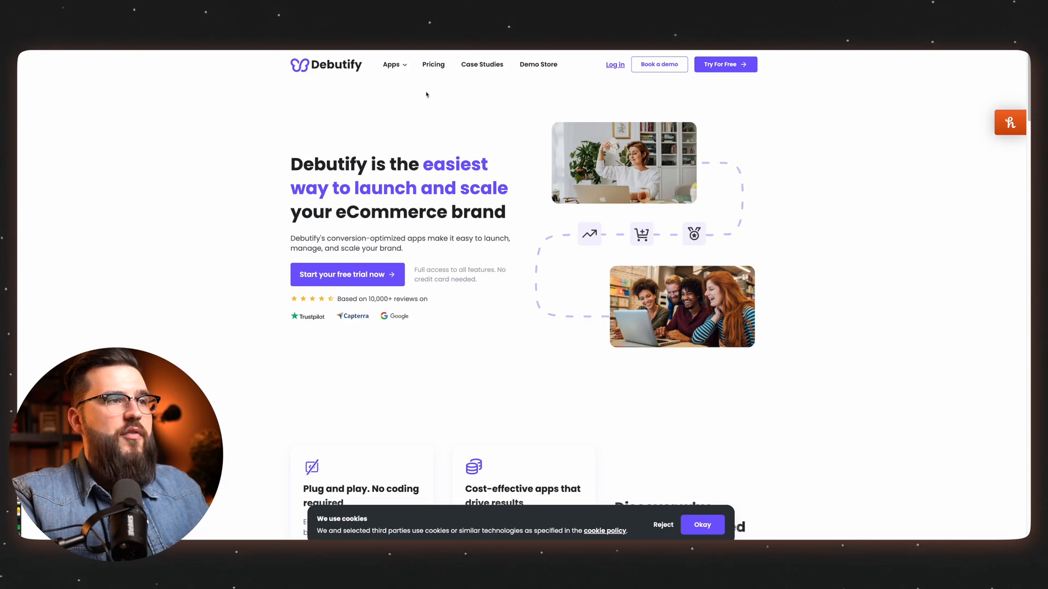
scroll(394, 297, "down", 10)
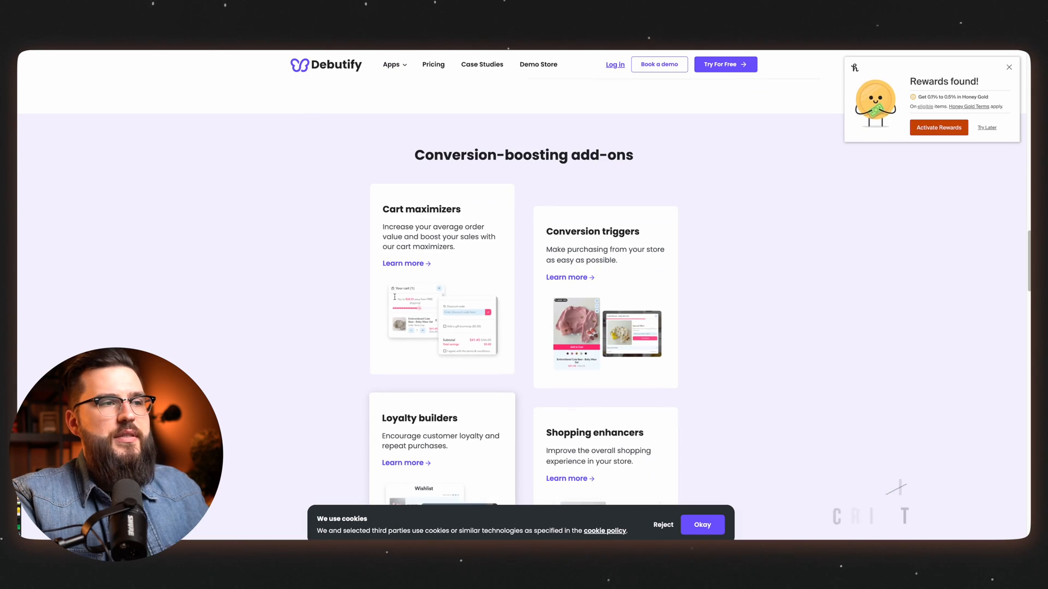
scroll(687, 307, "down", 4)
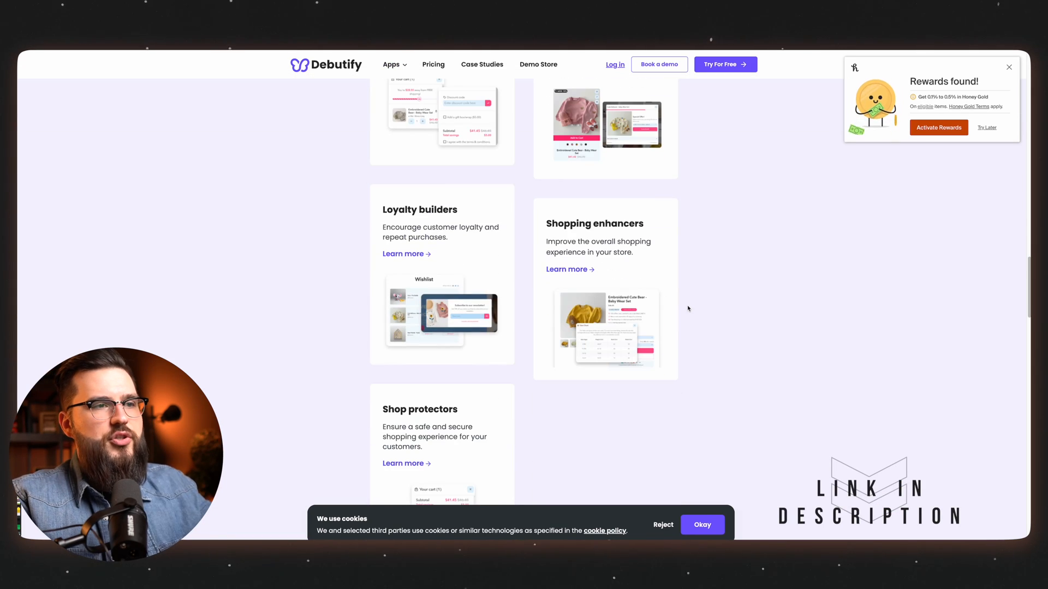
scroll(682, 306, "down", 2)
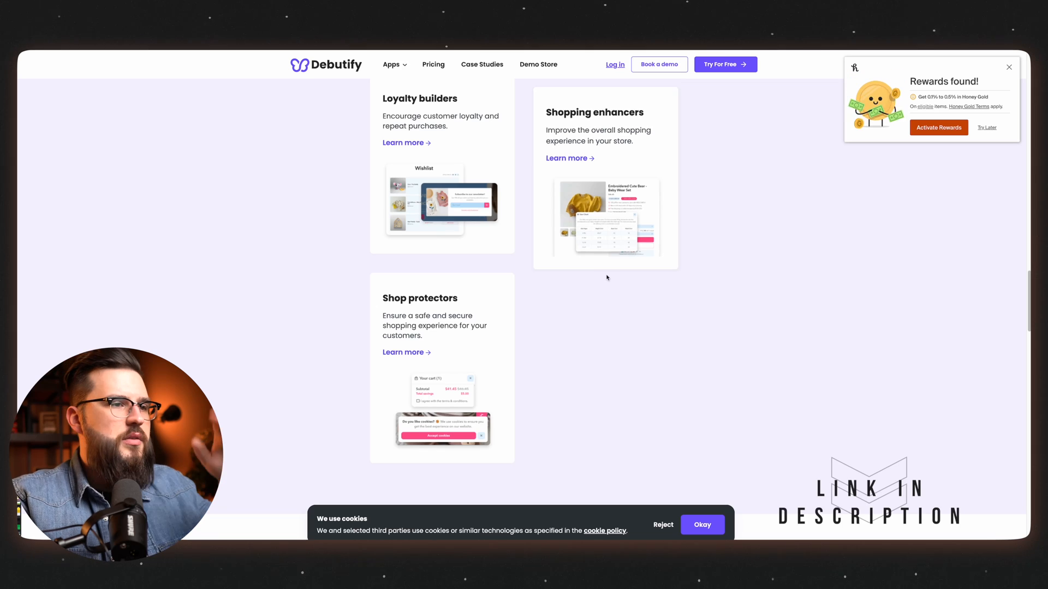
scroll(589, 336, "down", 12)
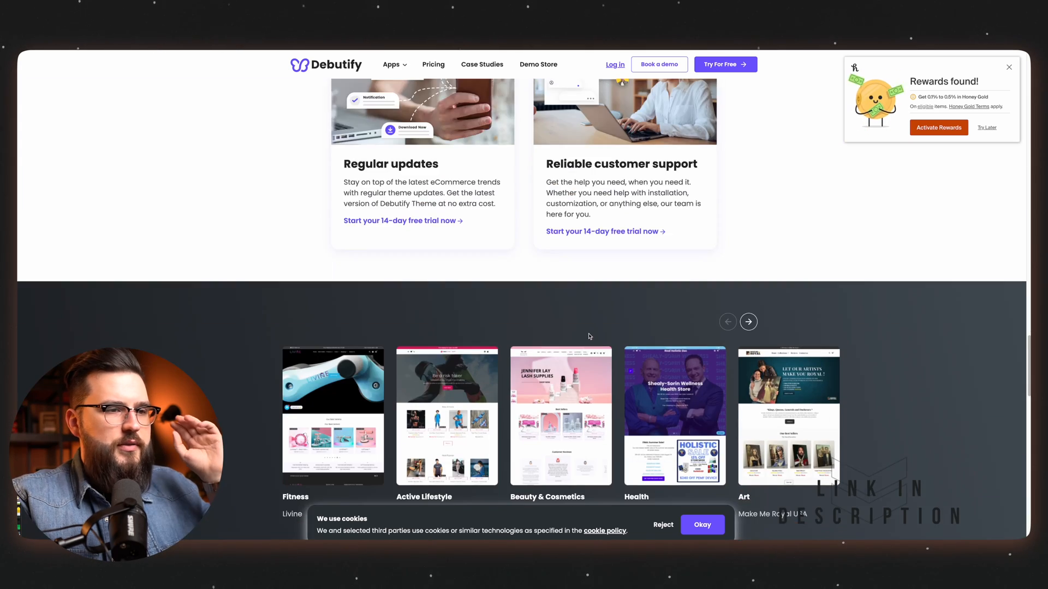
scroll(588, 336, "down", 15)
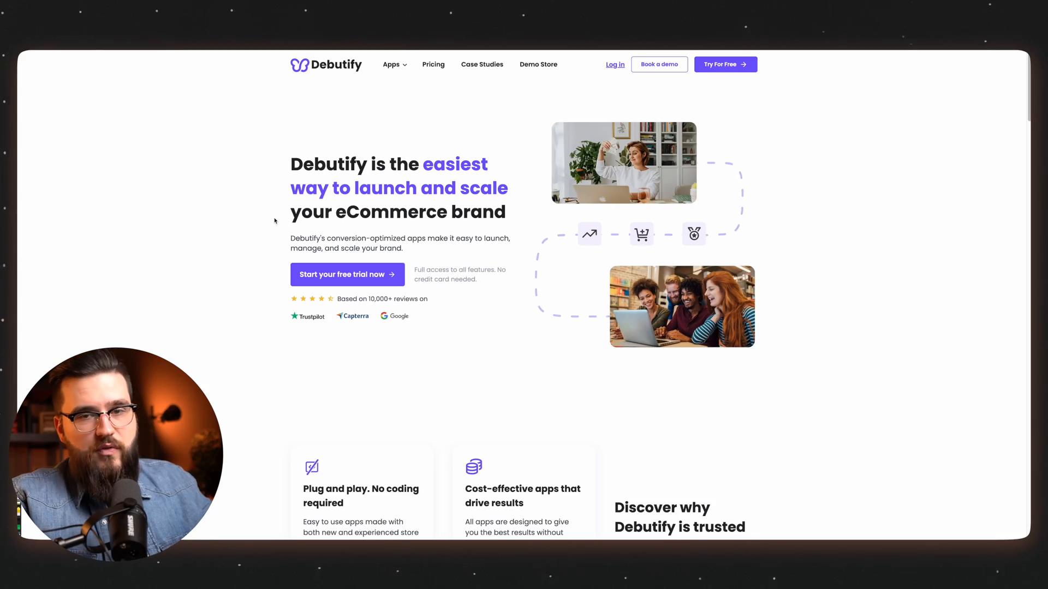
left_click(333, 278)
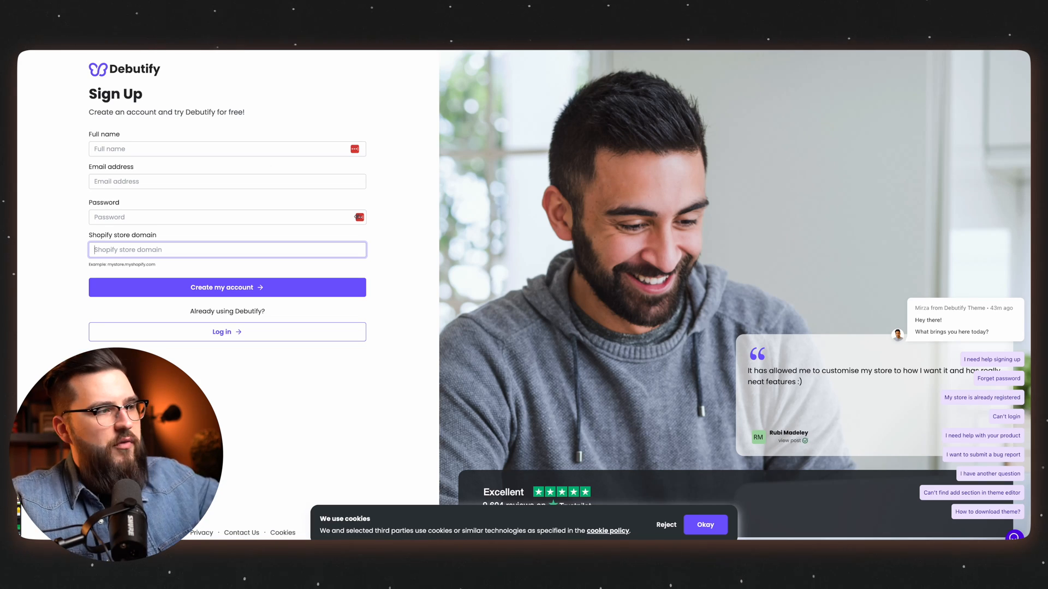
left_click_drag(101, 235, 156, 235)
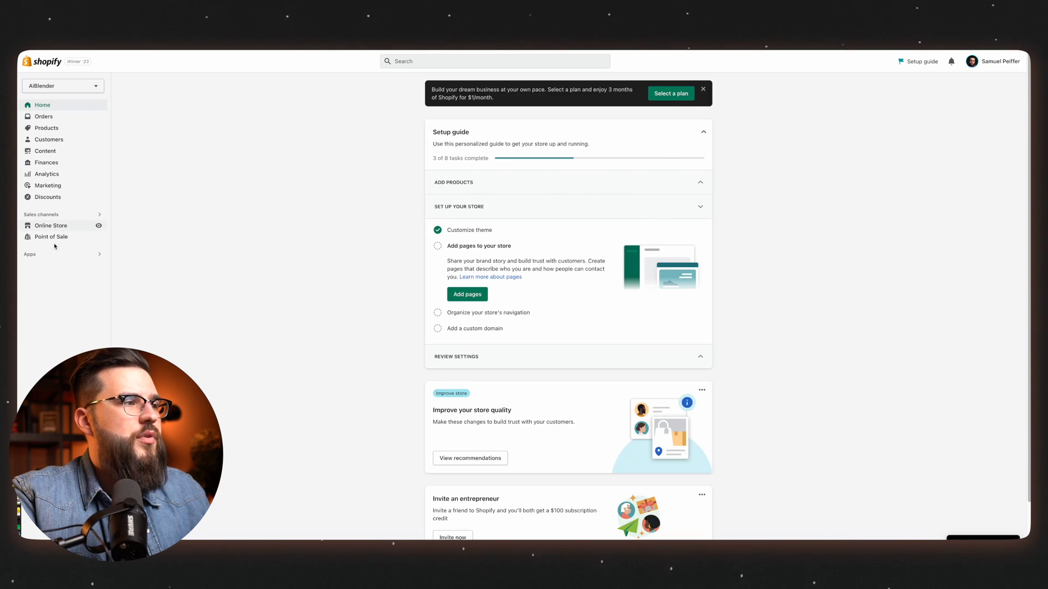
- Open the Shopify store's theme settings and look at the options for adding a theme, including zip file upload
left_click(57, 228)
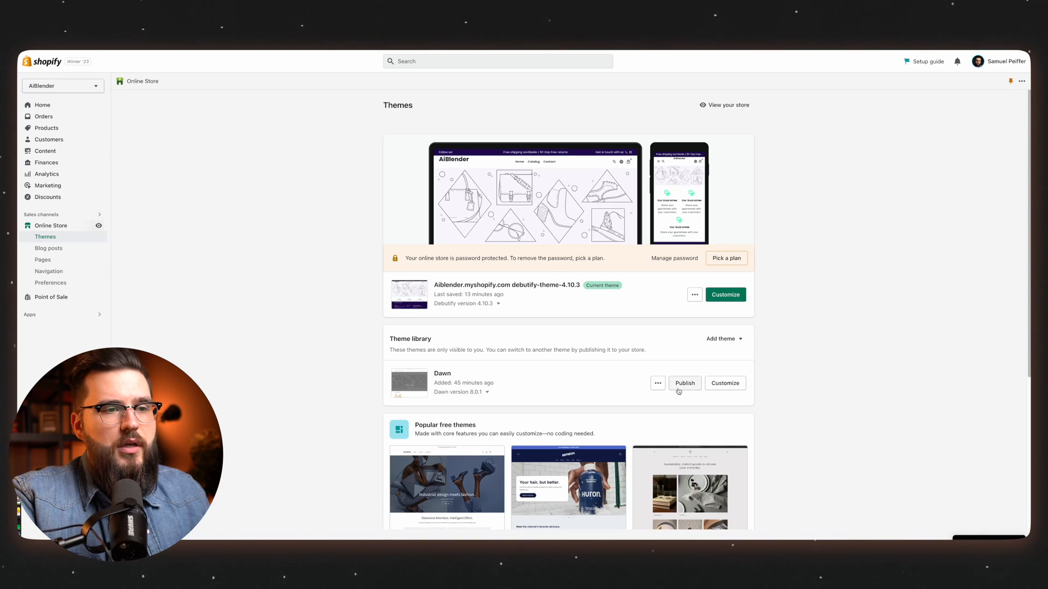
left_click(734, 337)
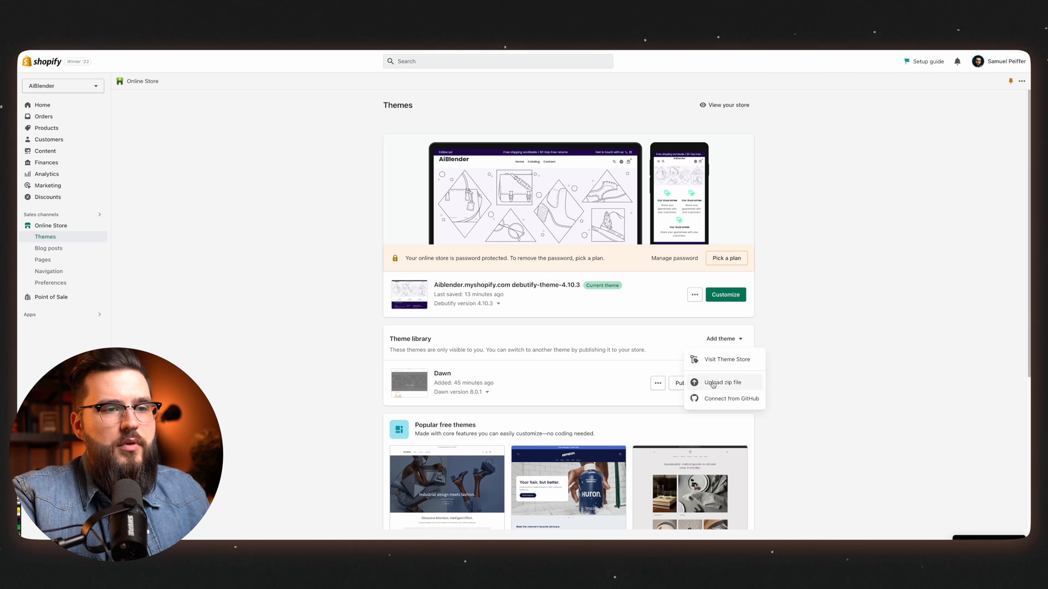
left_click(811, 330)
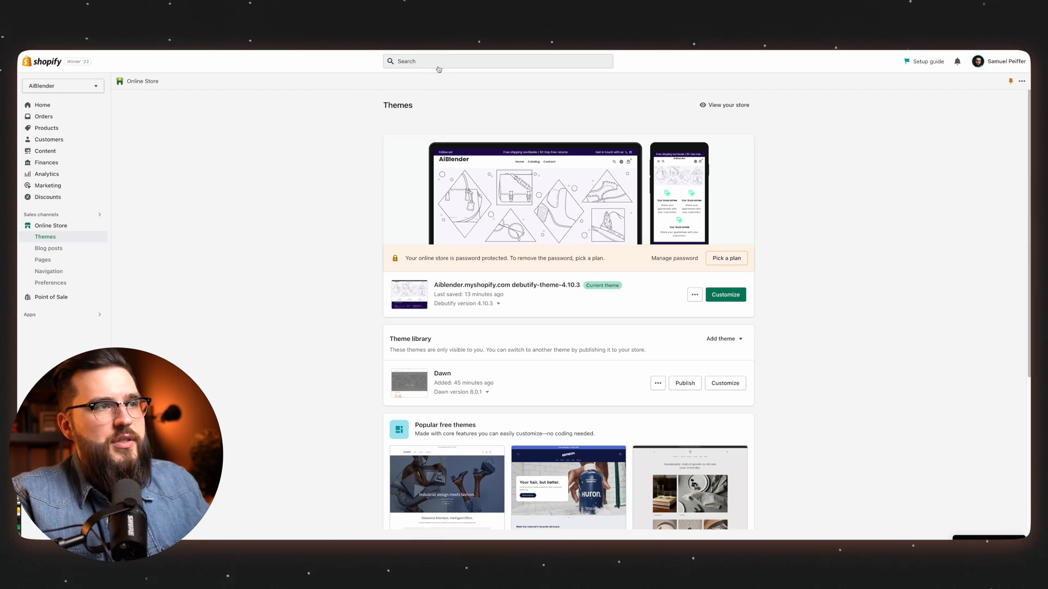
- Search Shopify for "dsers" and submit the copied product URL in the DSers import list
left_click(435, 63)
type("dsers")
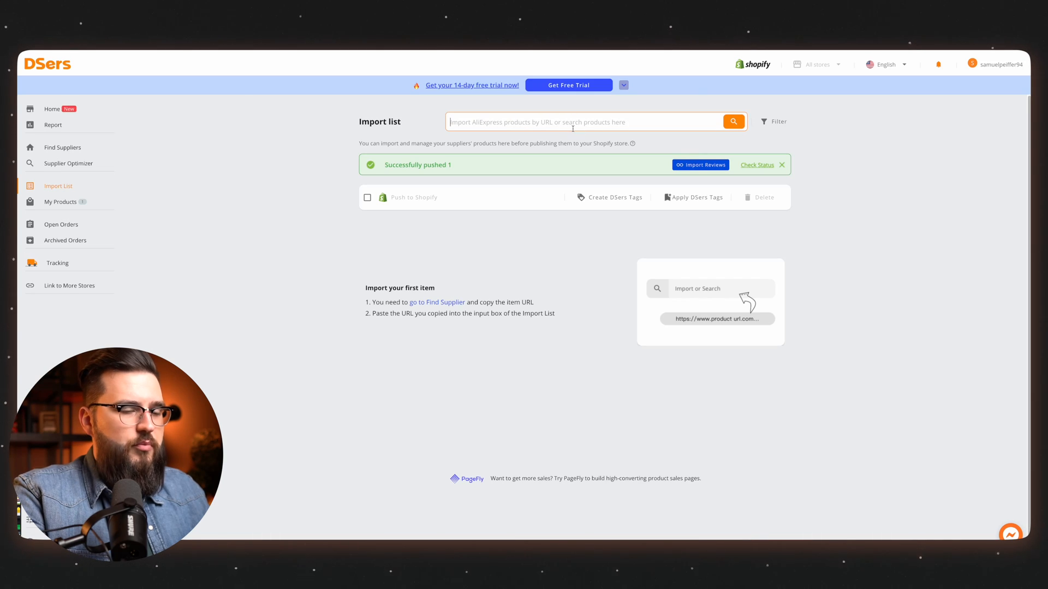
key("ctrl+v")
key("Return")
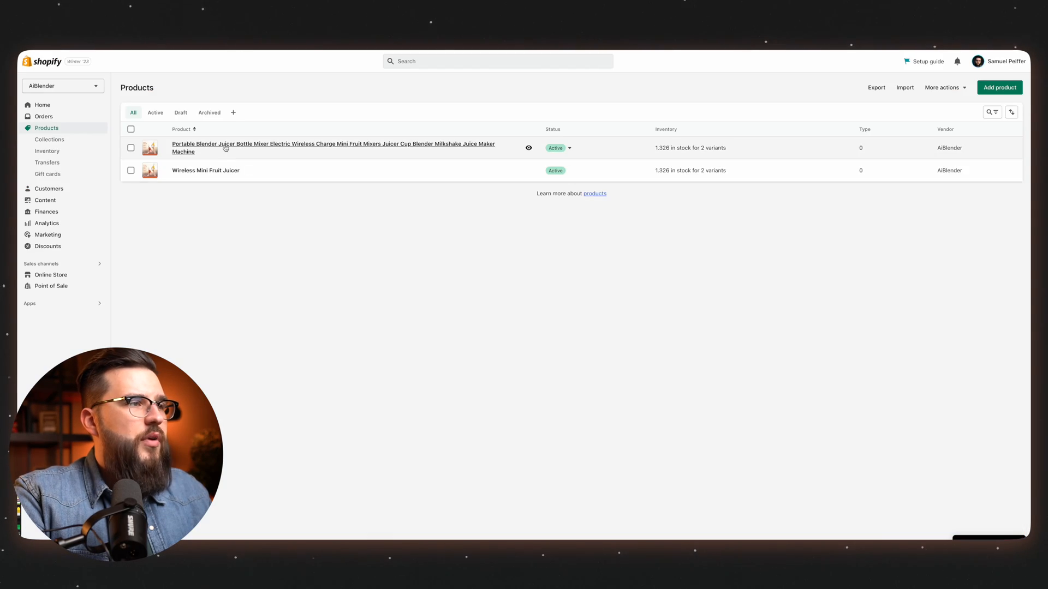
- Open the imported Portable Blender Juicer product in Shopify and shorten its title to "Portable Blender"
left_click(226, 147)
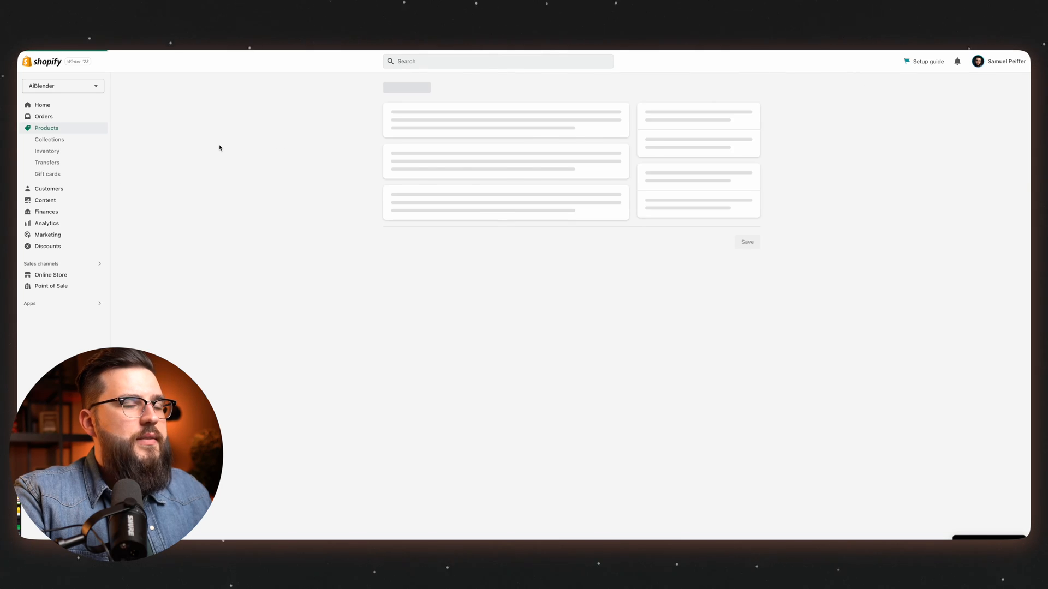
left_click_drag(437, 142, 444, 145)
key("BackSpace")
- Delete the entire specifications text from the product description
left_click(465, 229)
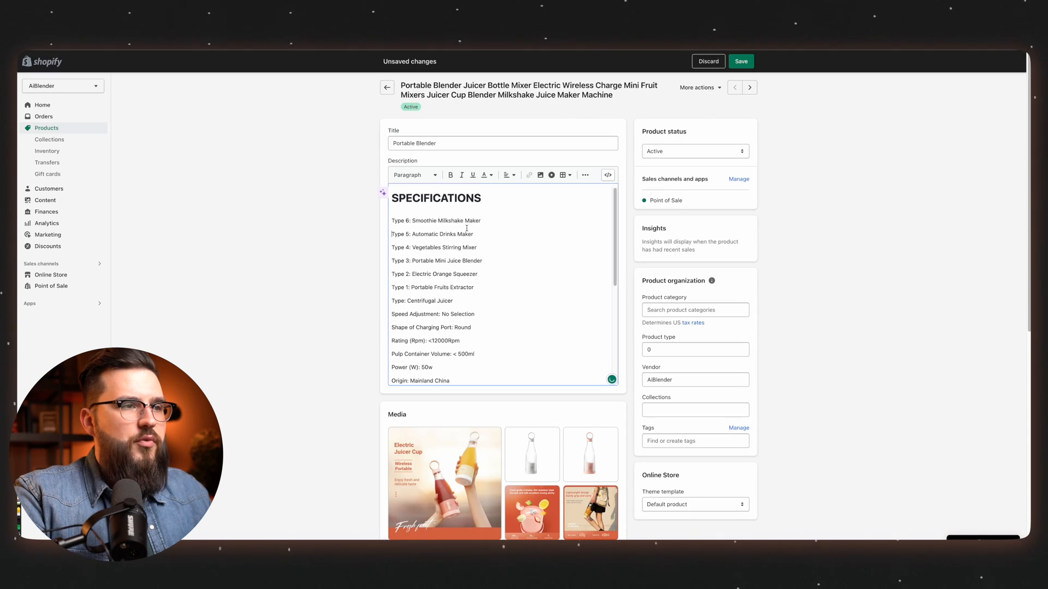
key("super+a")
key("BackSpace")
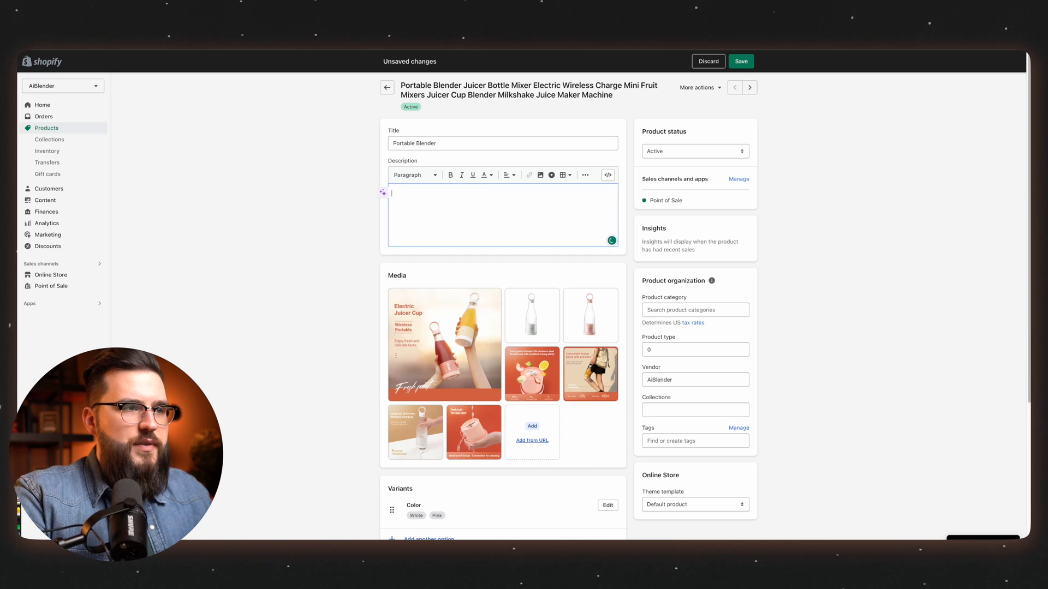
- Insert the "Fresh fruit drink Healthy and delicious" product image into the empty description
left_click(540, 175)
left_click(490, 272)
left_click(444, 274)
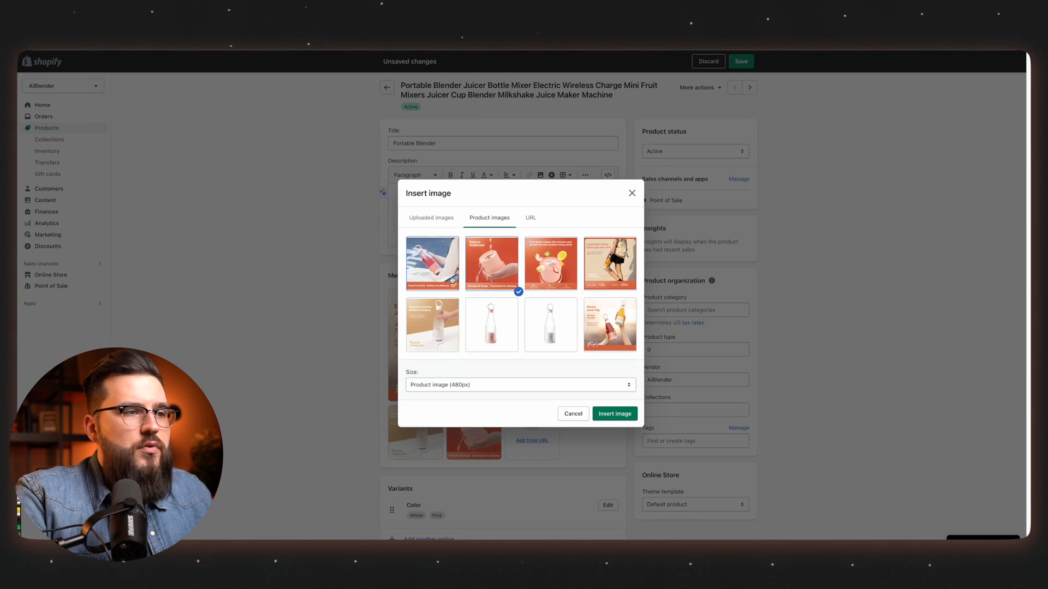
left_click(614, 414)
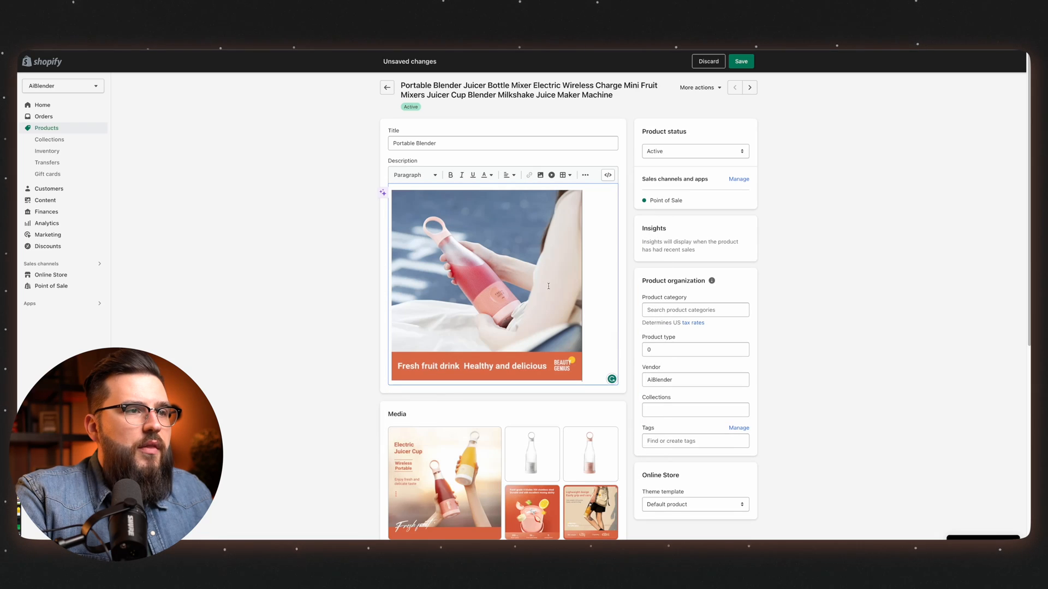
- Add the product image of a hand holding the pink cup on a red-orange background to the description
left_click(540, 175)
left_click(489, 238)
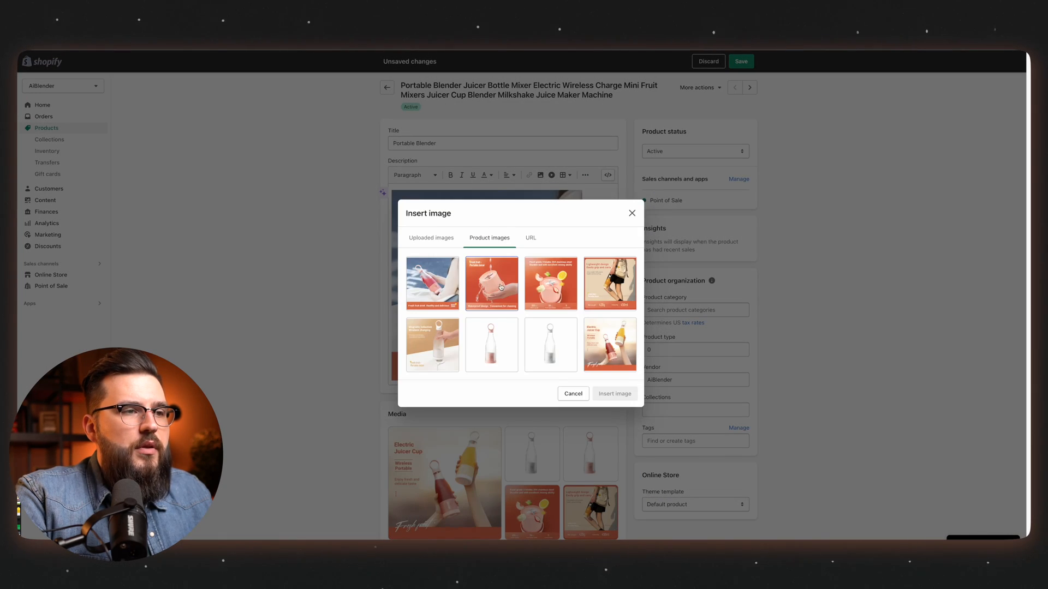
left_click(501, 288)
left_click(614, 413)
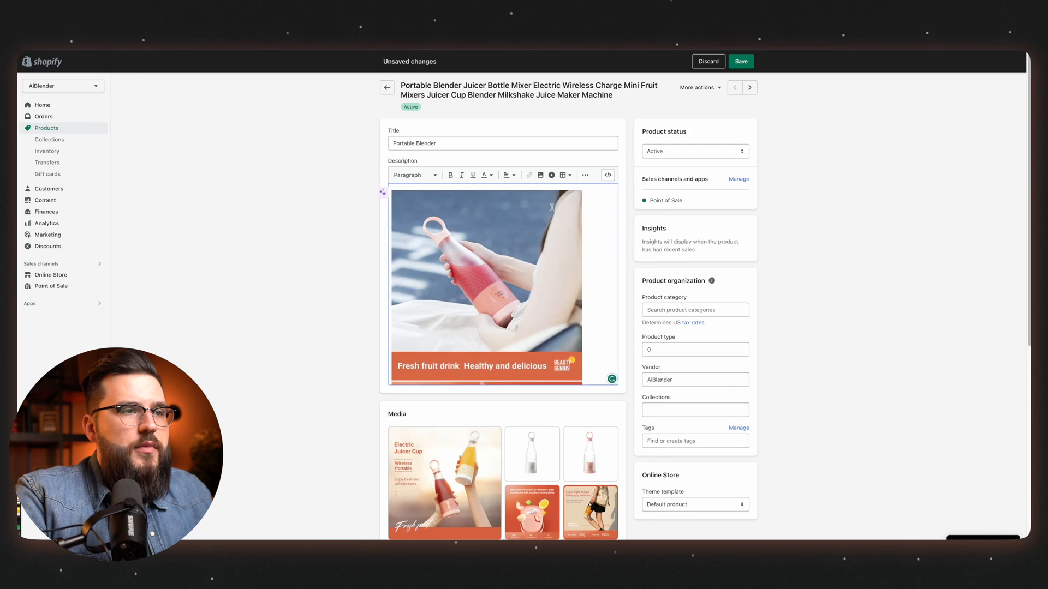
- Add the product image of the pink blender cup surrounded by flying fruit to the description
left_click(540, 176)
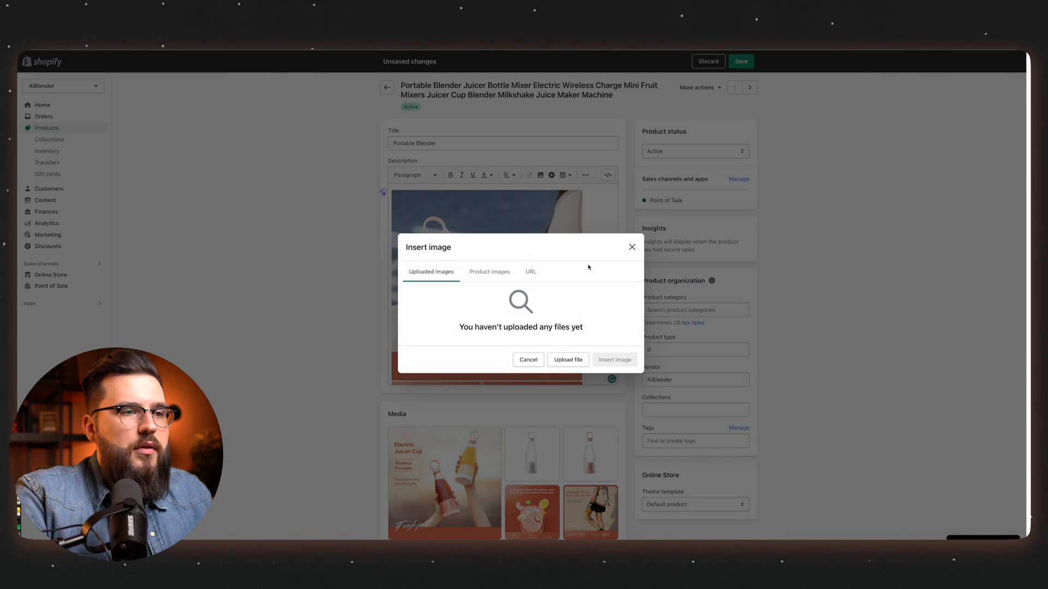
left_click(465, 270)
left_click(571, 293)
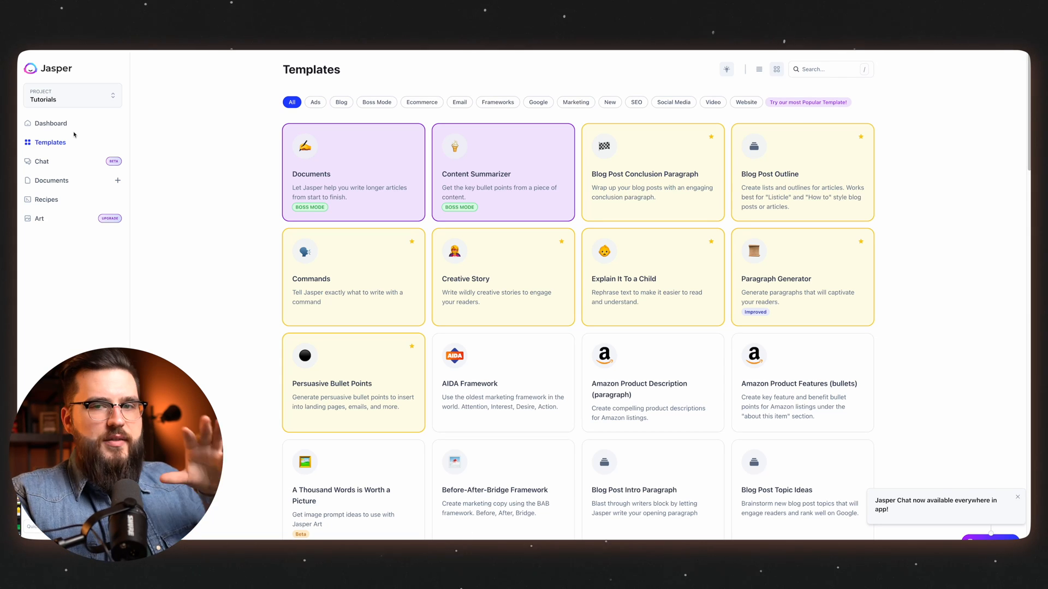
- In Jasper, look at the chat page, return to the template collection and open the Commands template
left_click(75, 161)
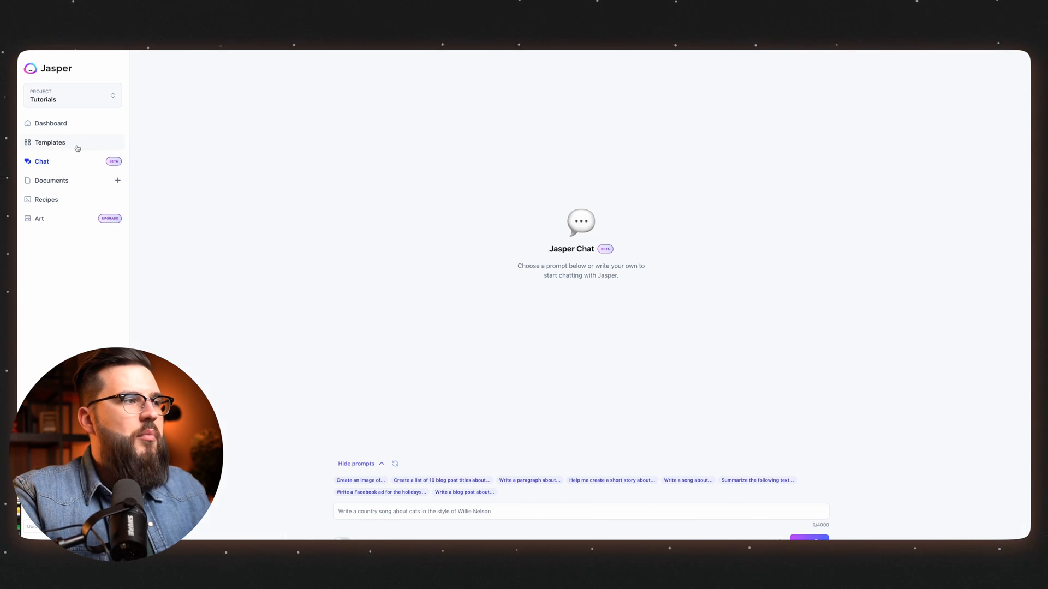
left_click(78, 147)
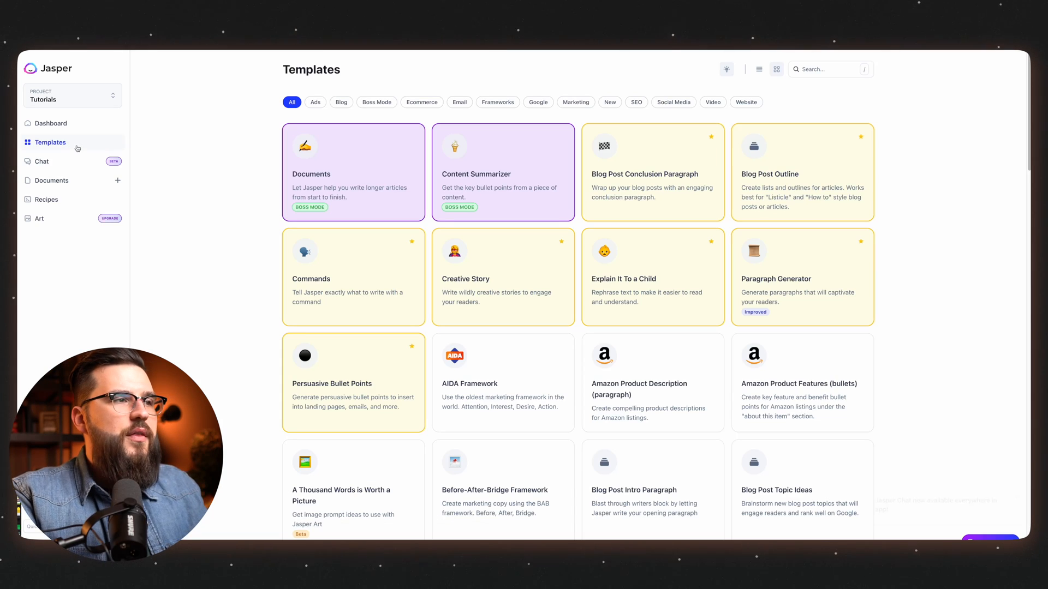
left_click(344, 311)
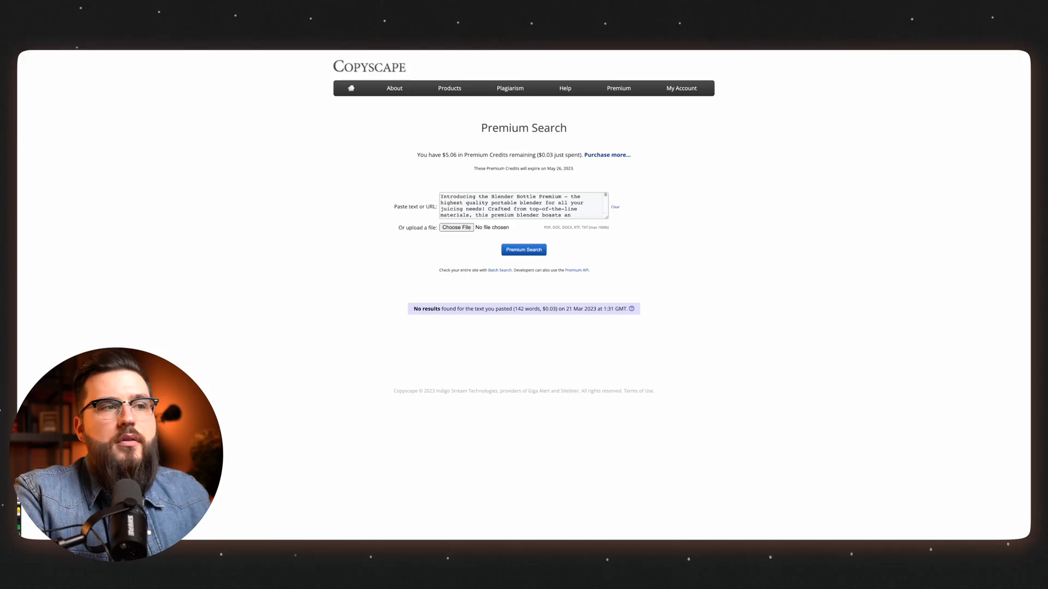
- Check the rewritten Blender Bottle description for plagiarism with a Copyscape Premium Search and highlight the result
left_click(550, 206)
key("super+a")
key("super+v")
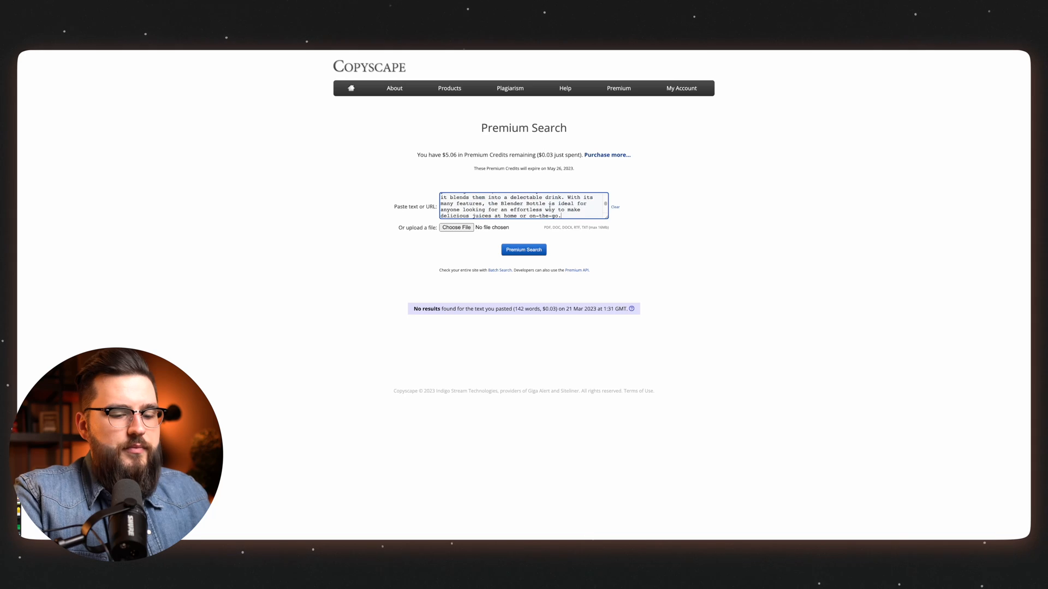
left_click(534, 249)
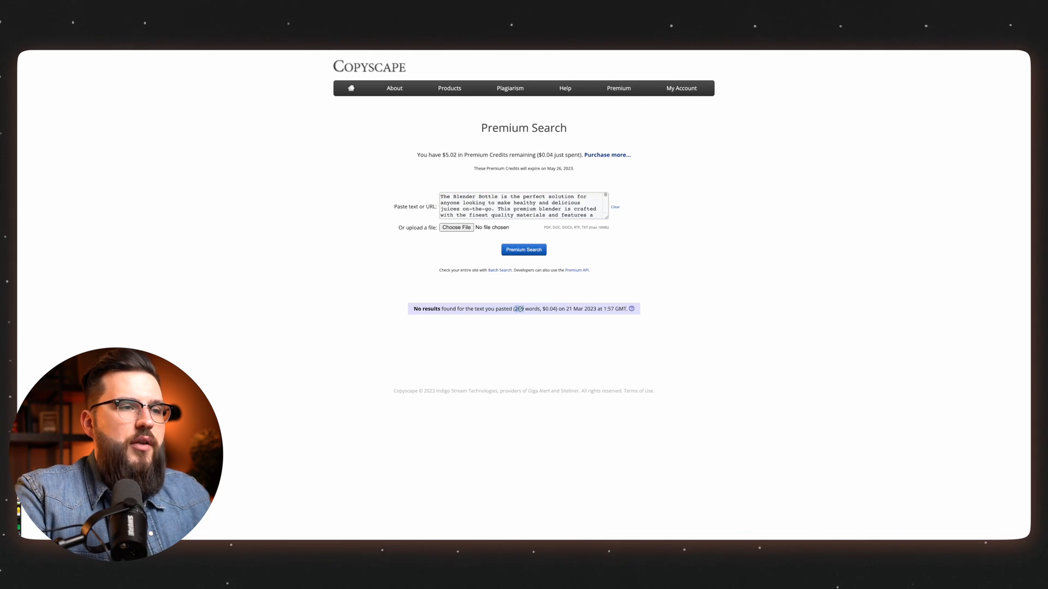
left_click_drag(416, 316, 446, 312)
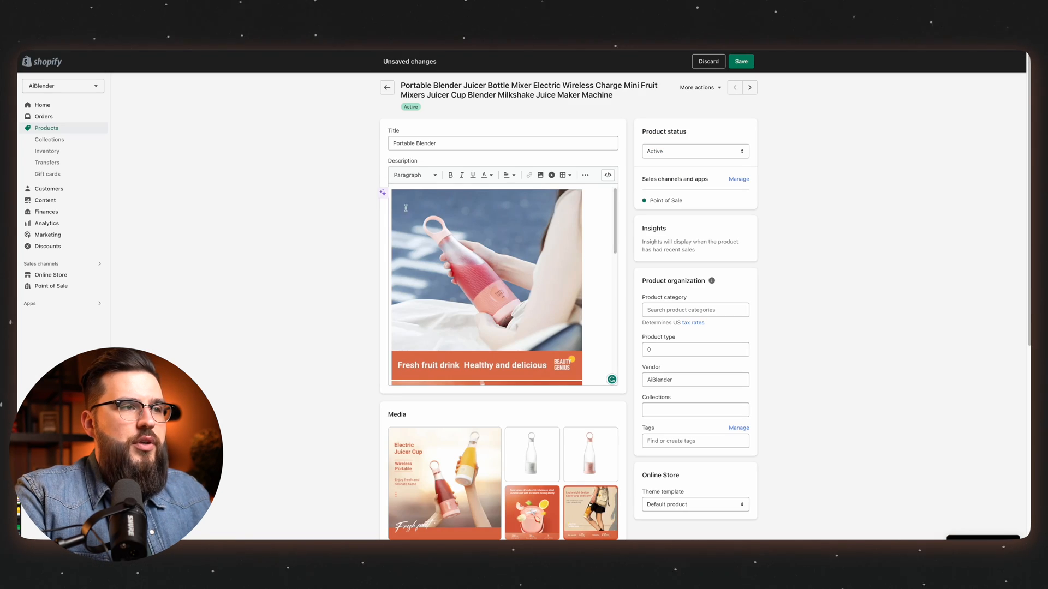
- In Jasper, run the command "generate me three benefits for my blender bottle" and select all three generated benefits
scroll(586, 251, "down", 1)
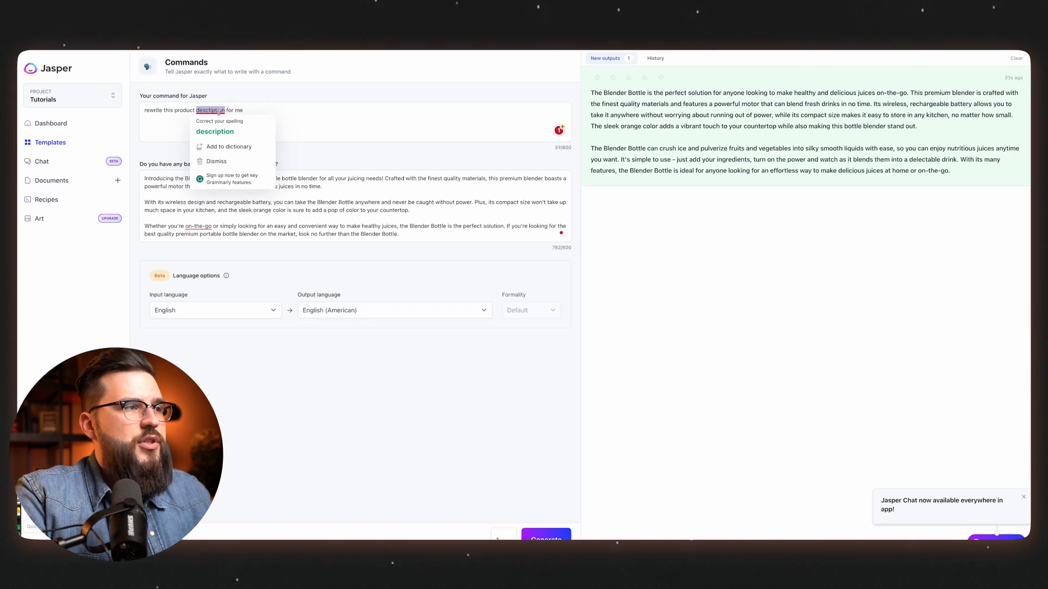
triple_click(220, 111)
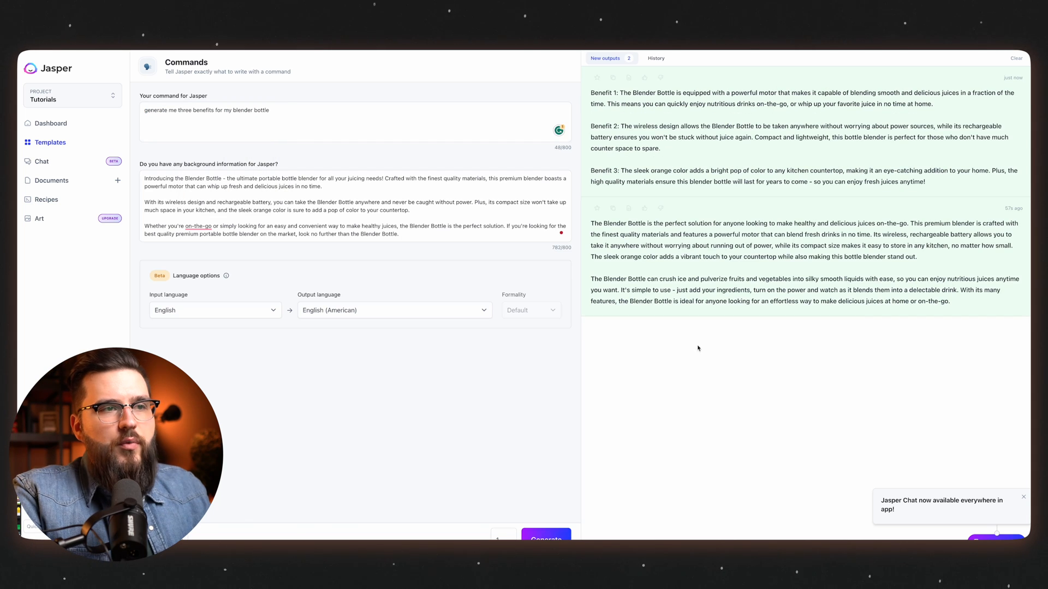
left_click_drag(939, 182, 583, 94)
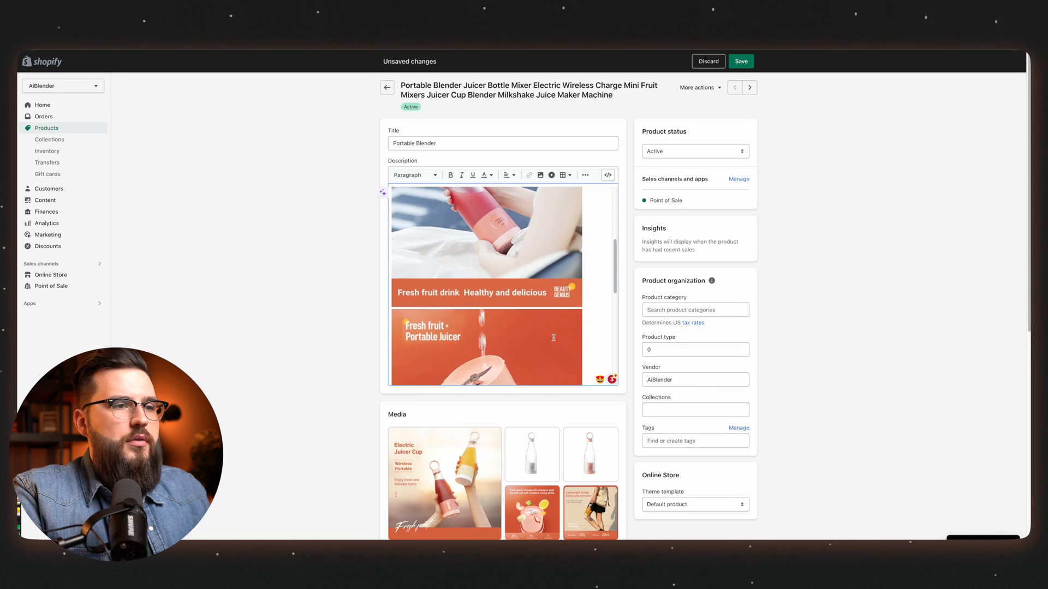
- Place the generated benefits beneath the images in the Shopify product description
scroll(578, 327, "up", 3)
scroll(578, 327, "down", 3)
scroll(581, 335, "down", 1)
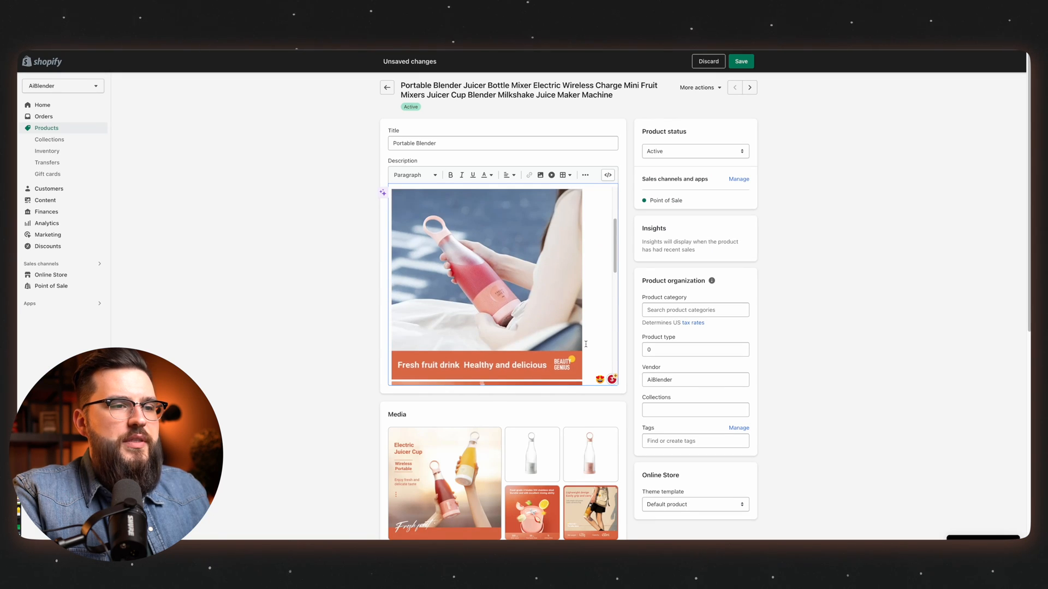
scroll(586, 344, "down", 1)
scroll(586, 345, "down", 3)
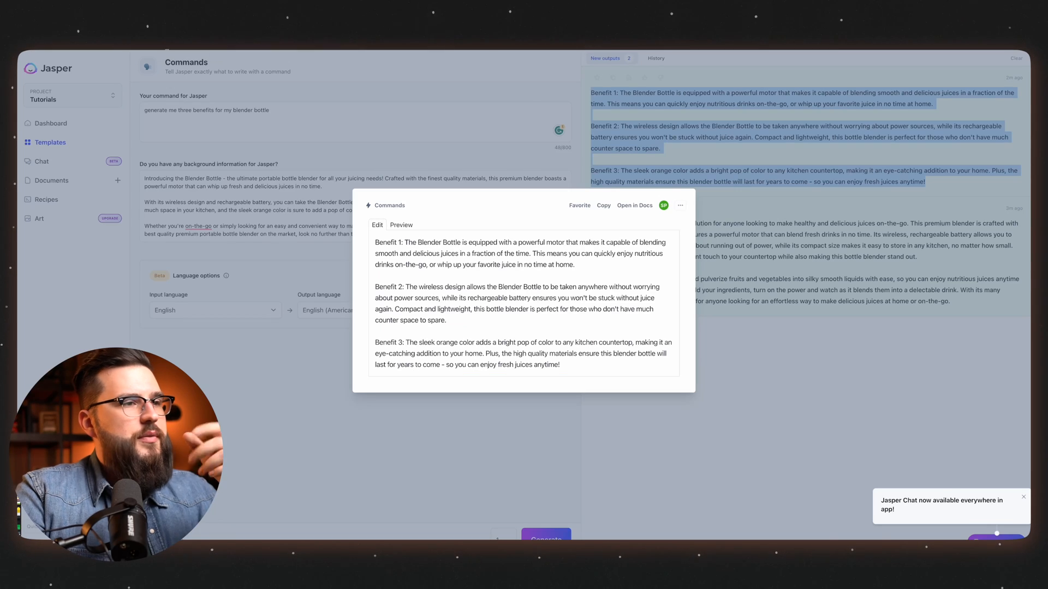
- In Jasper, run the command "create a call to action for this product", then open and close the generated text
left_click(260, 149)
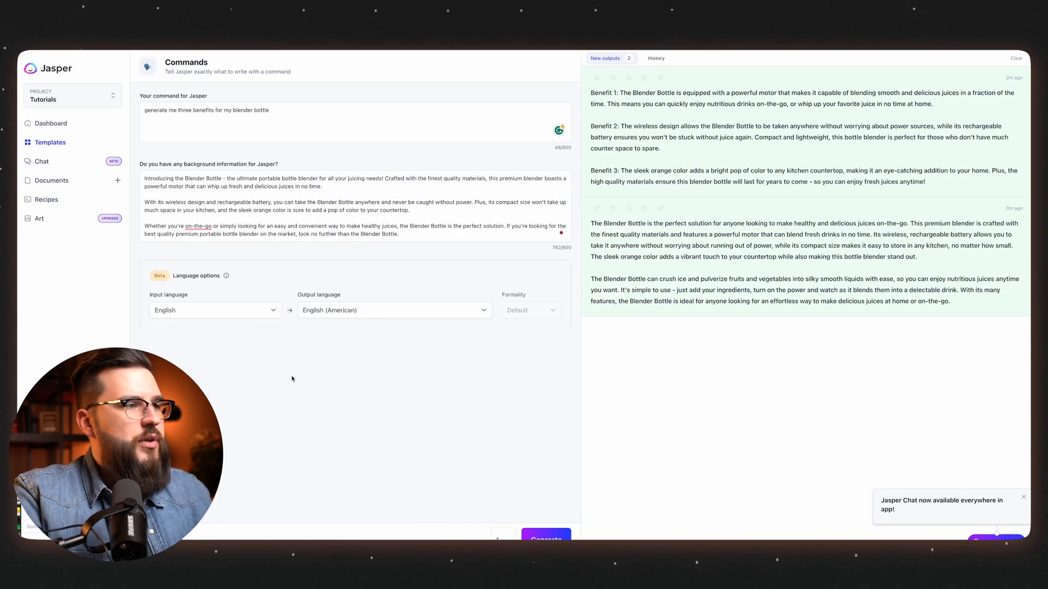
triple_click(255, 113)
type("c")
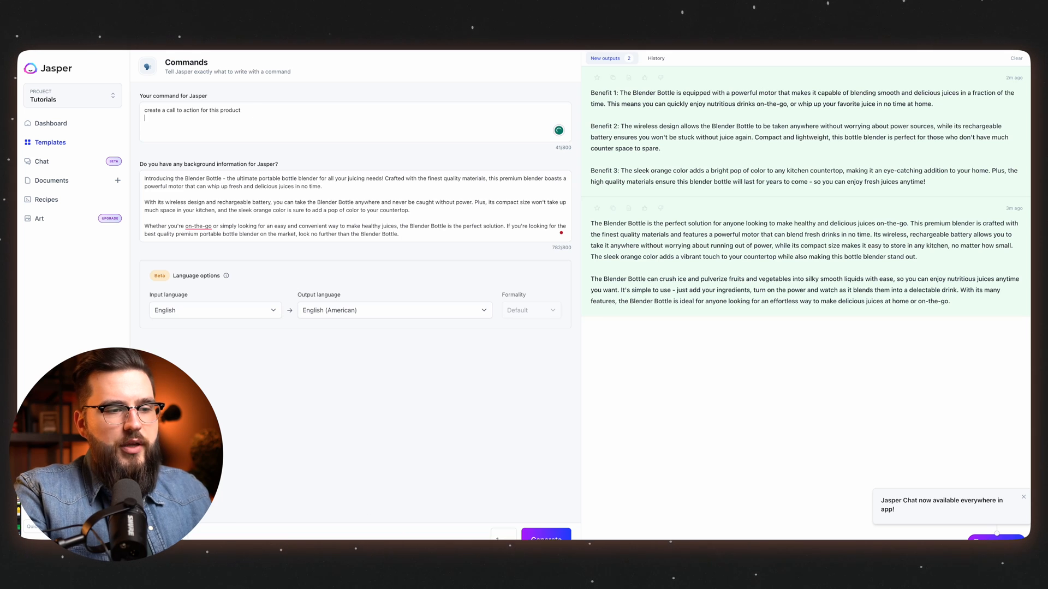
key("super+Return")
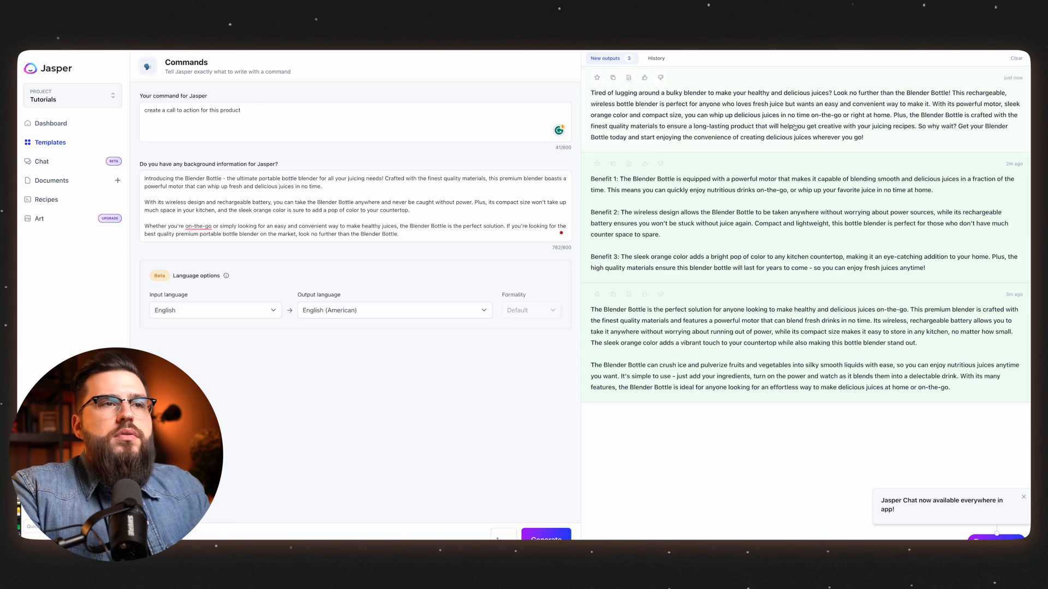
left_click(881, 122)
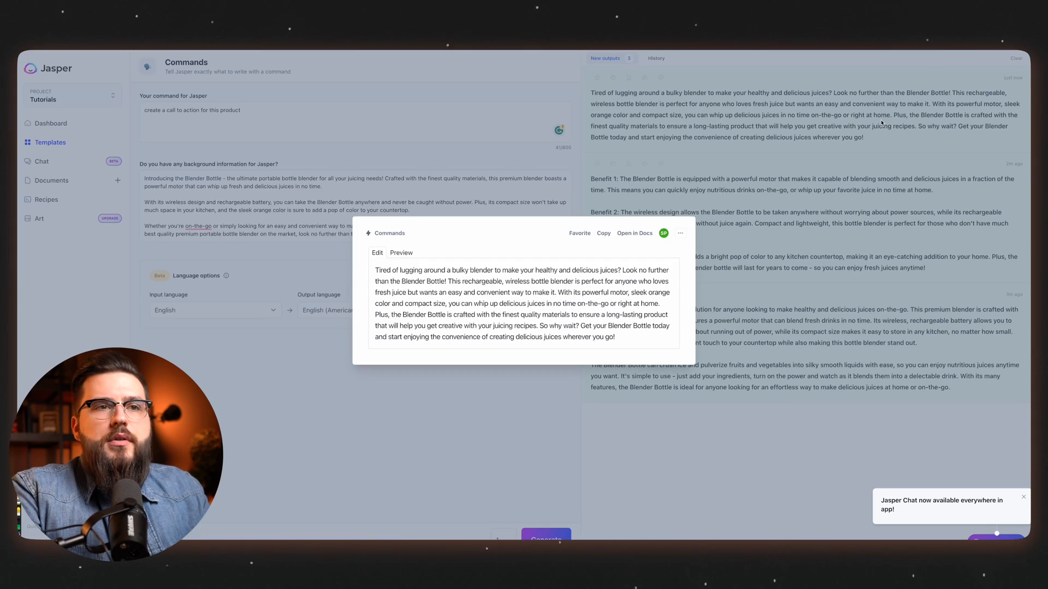
left_click(736, 137)
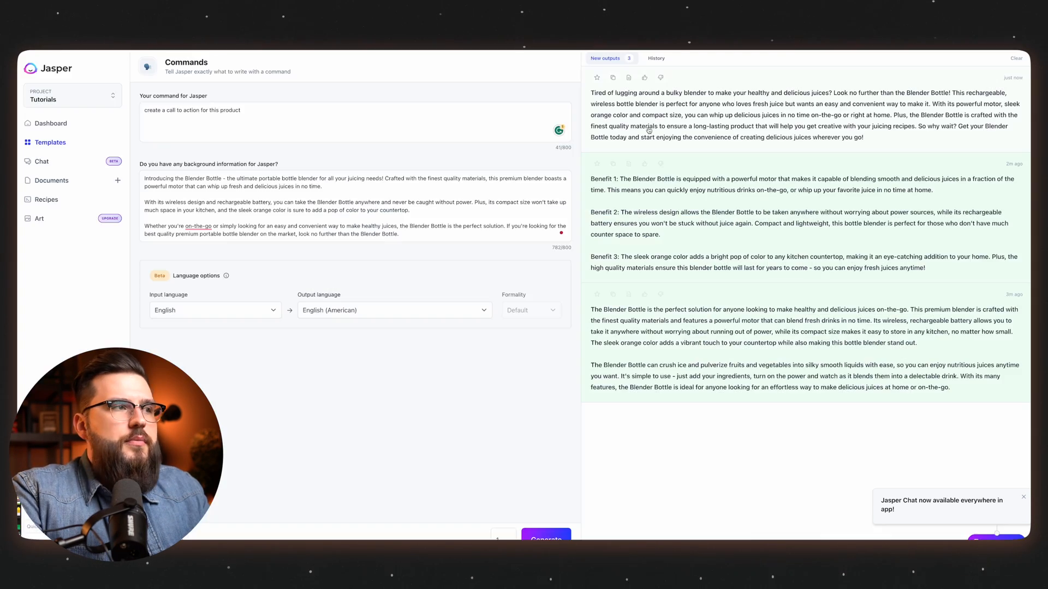
- Change the command to "create a short call to action for this product" and add a generated call to action at the end of the Shopify description
left_click(167, 111)
type("short")
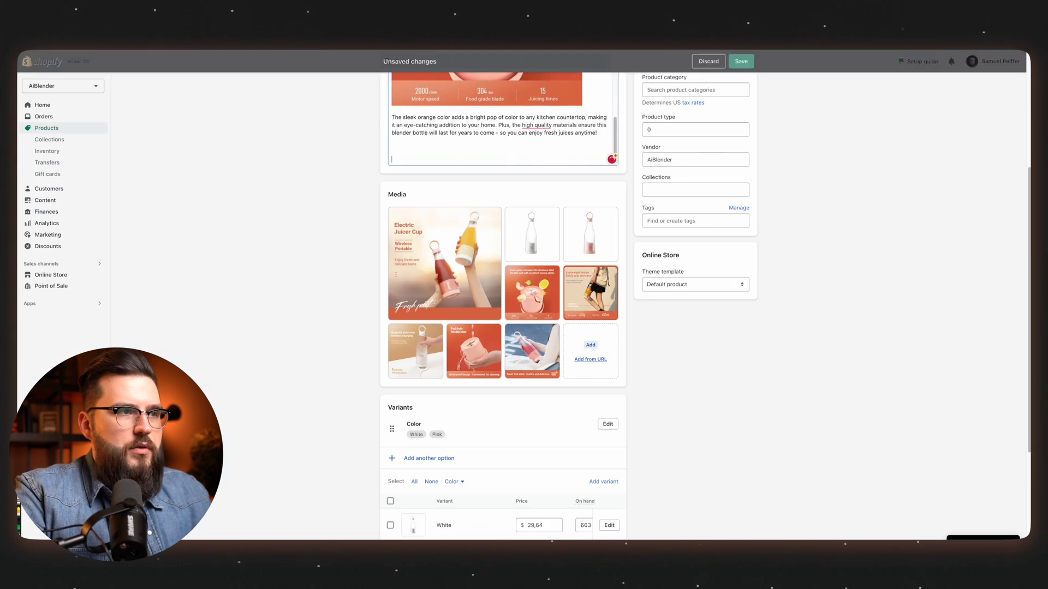
type("If you're looking for an easy and convenient way to make delicious, healthy juices, then the Blender Bottle is the perfect device for you. With its powerful motor, rechargeable battery and sleek design, this premium blender is perfect for blending on-the-go or adding a pop of color to your kitchen countertop. Get your hands on one today and start whipping up tasty juices with ease!")
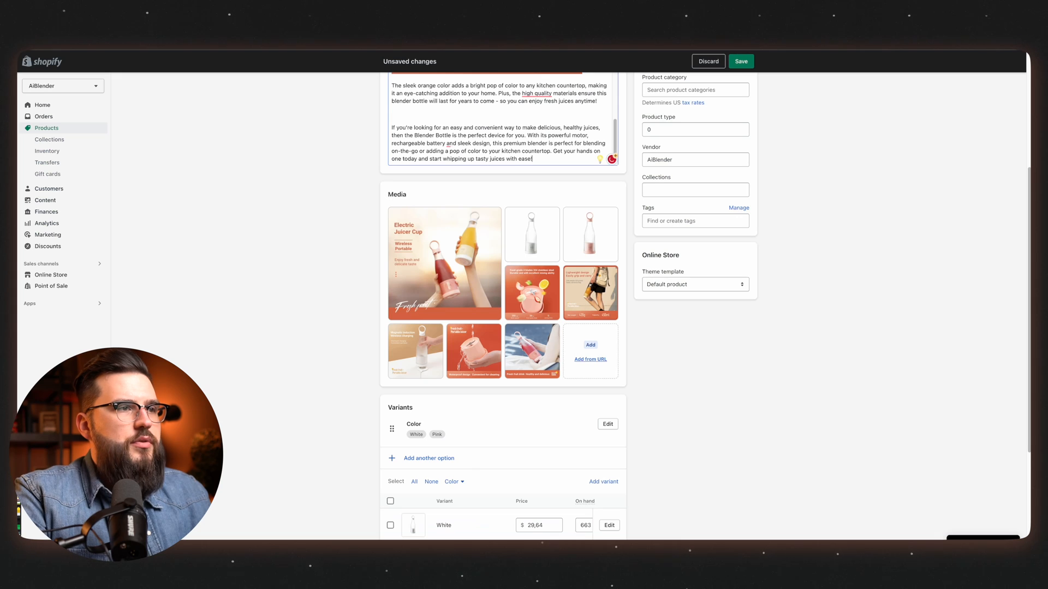
- Generate a headline in Jasper with "create a headline for my blender bottle", using the orange color benefit as background, and copy it
left_click_drag(434, 131, 524, 159)
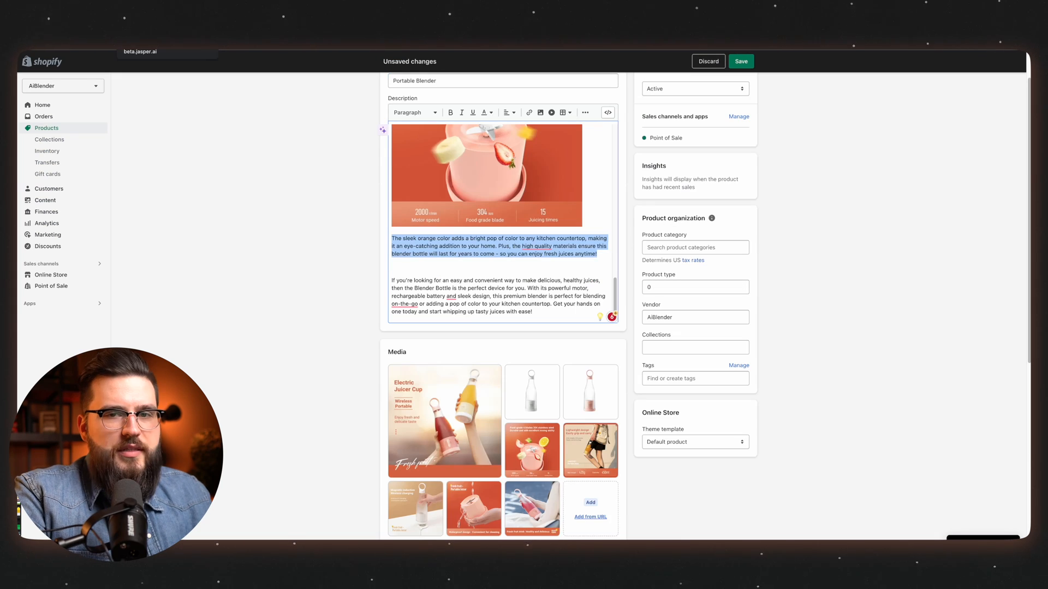
left_click(152, 28)
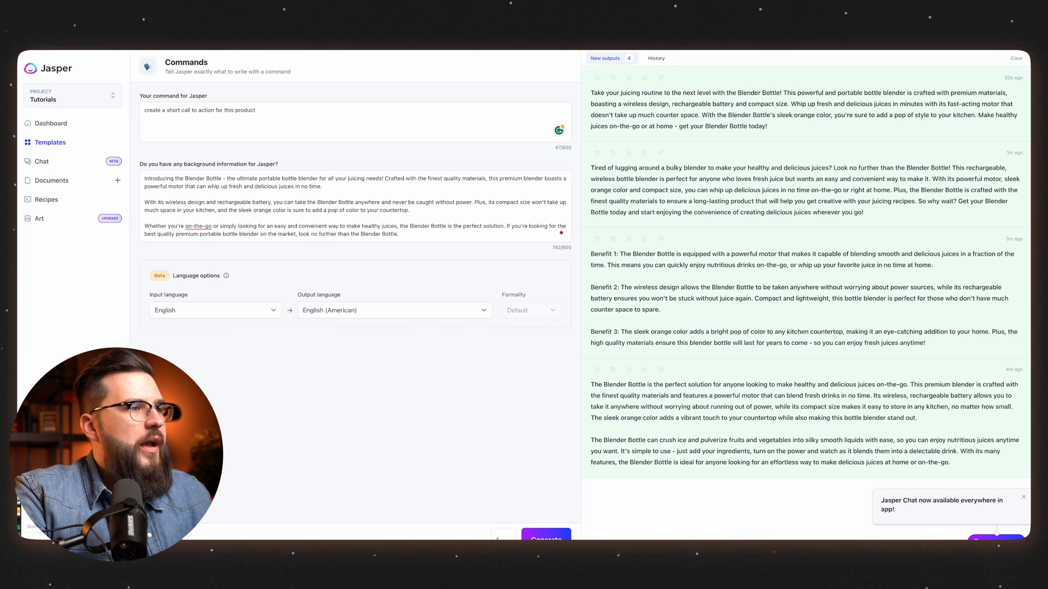
triple_click(250, 222)
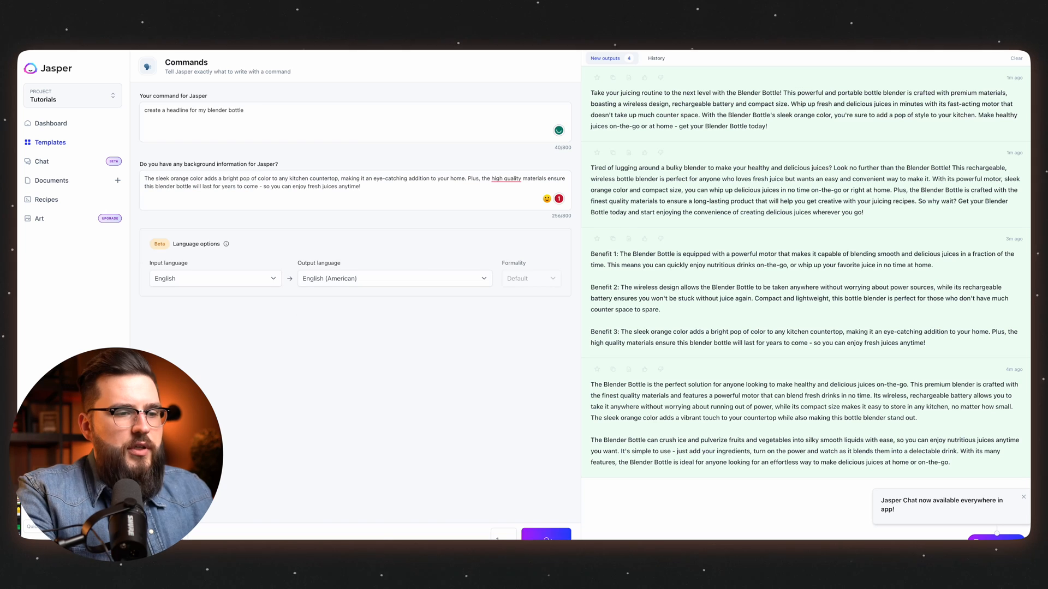
left_click_drag(909, 93, 623, 100)
key("super+c")
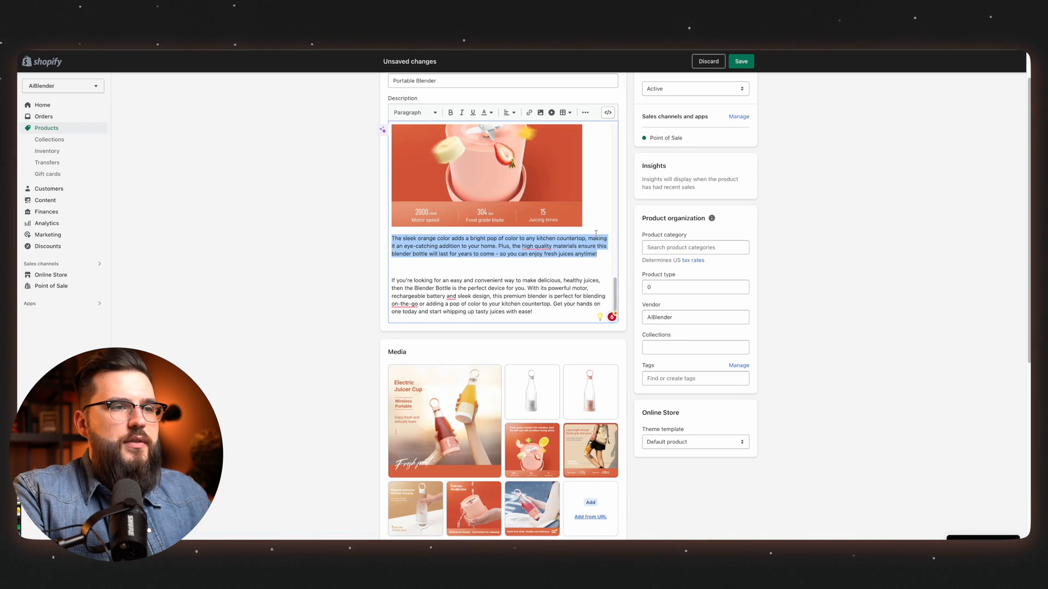
- Insert the copied headline above the orange color benefit in the Shopify description and format it as Heading 3
left_click(596, 231)
key("Return")
key("super+v")
triple_click(458, 237)
left_click(433, 118)
left_click(413, 189)
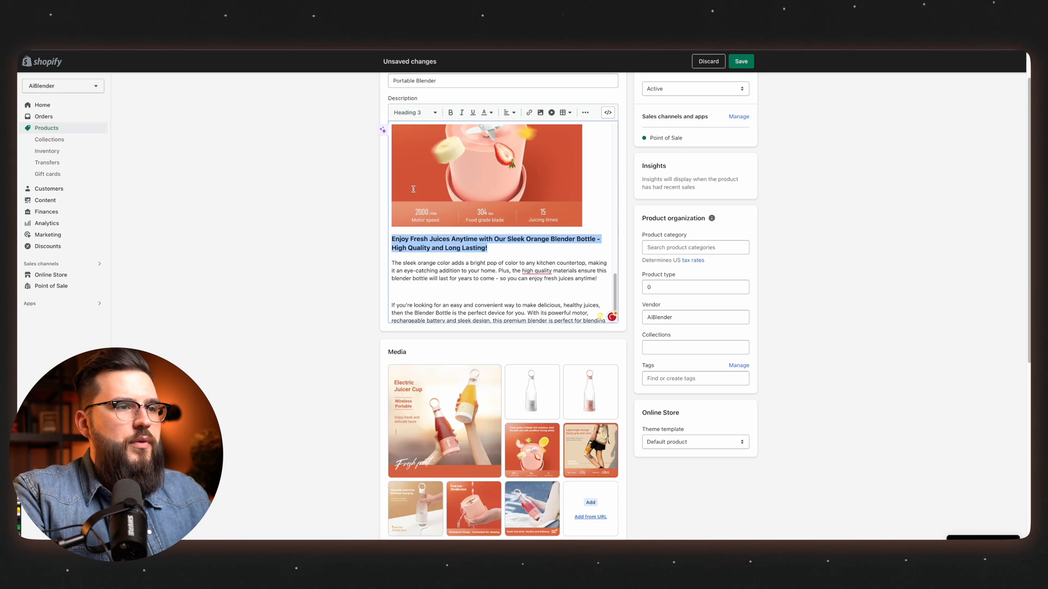
- Replace Jasper's background information with the wireless design benefit from the description and generate a headline for it
left_click(482, 260)
scroll(486, 276, "up", 5)
triple_click(506, 203)
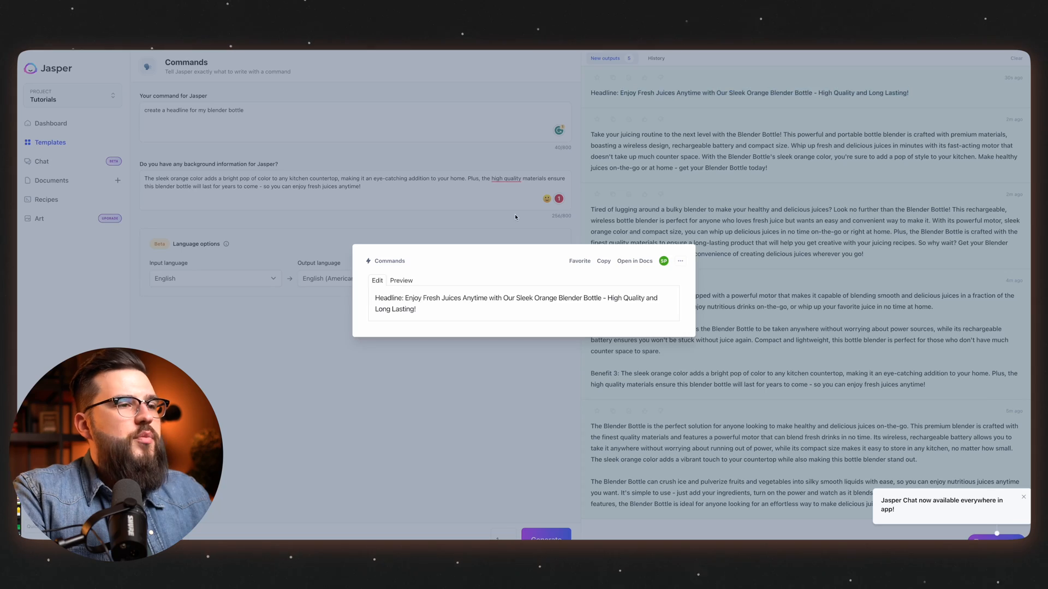
left_click(515, 214)
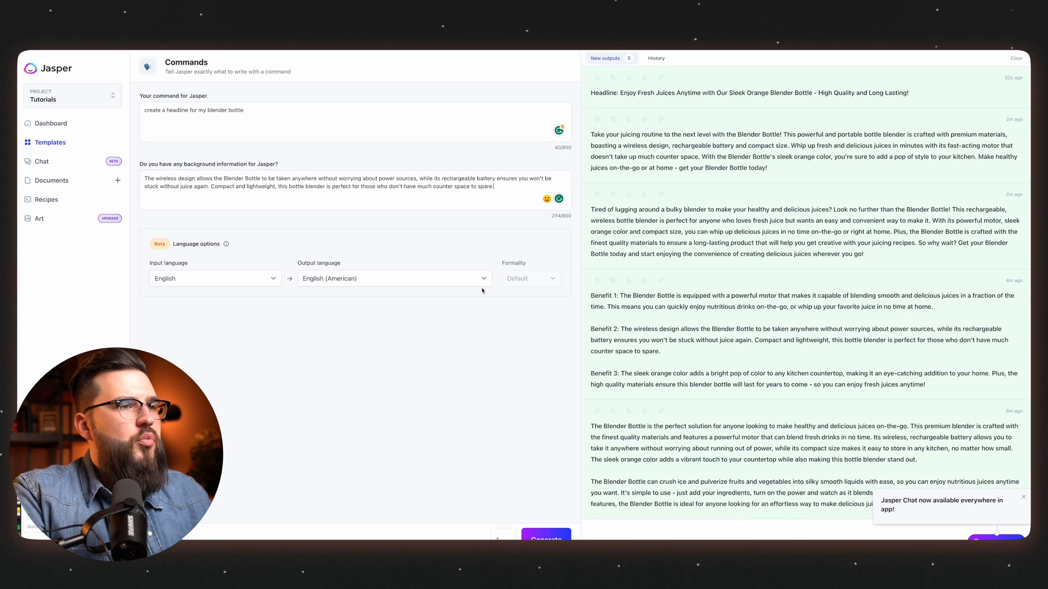
left_click(533, 539)
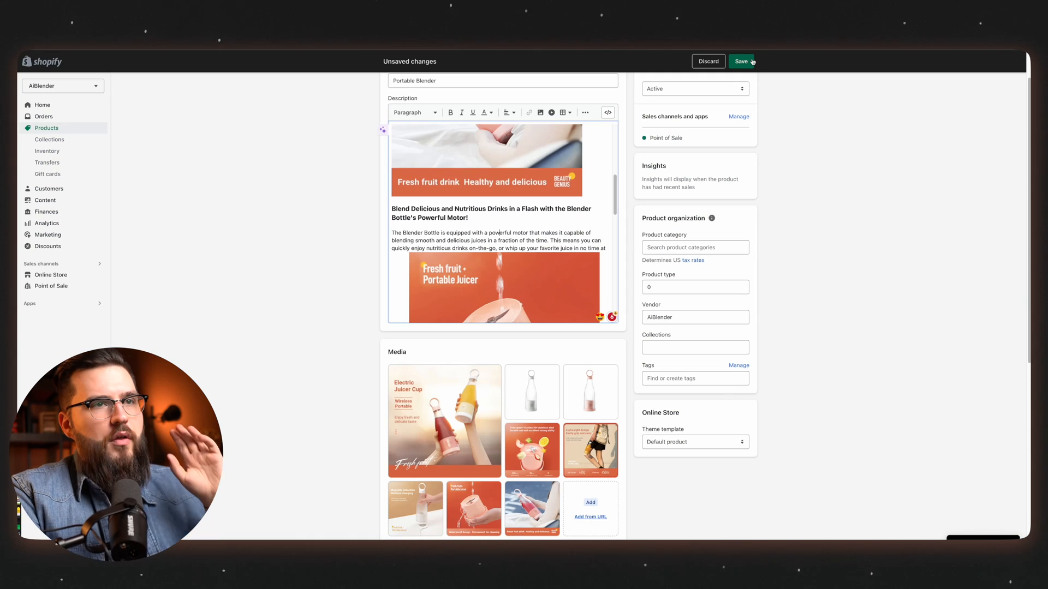
- Save the product and review its gallery images and full description on the storefront page
left_click(741, 62)
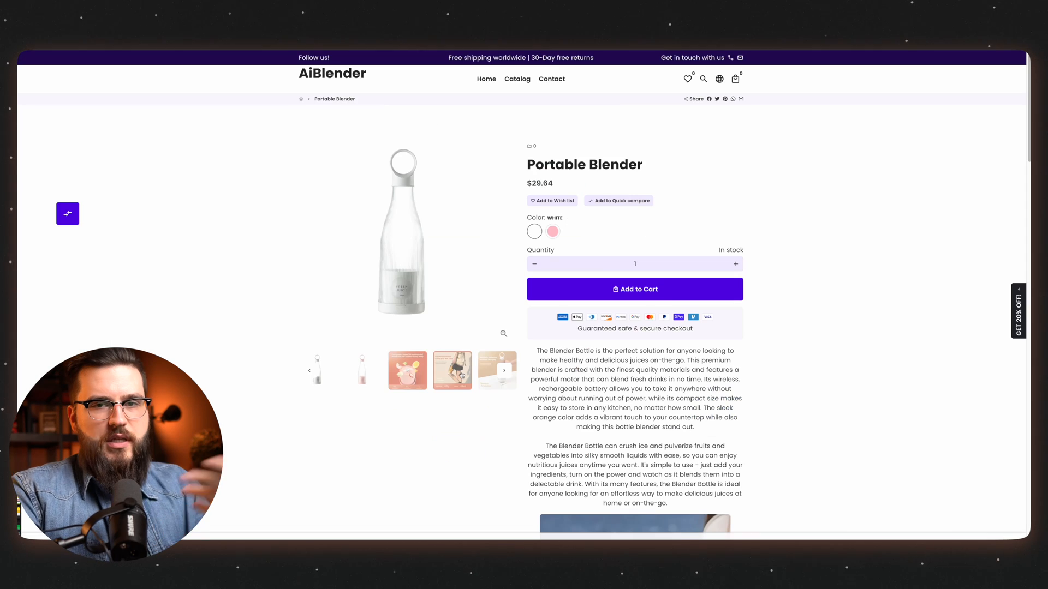
left_click(462, 375)
left_click(441, 372)
left_click(441, 372)
scroll(610, 290, "down", 10)
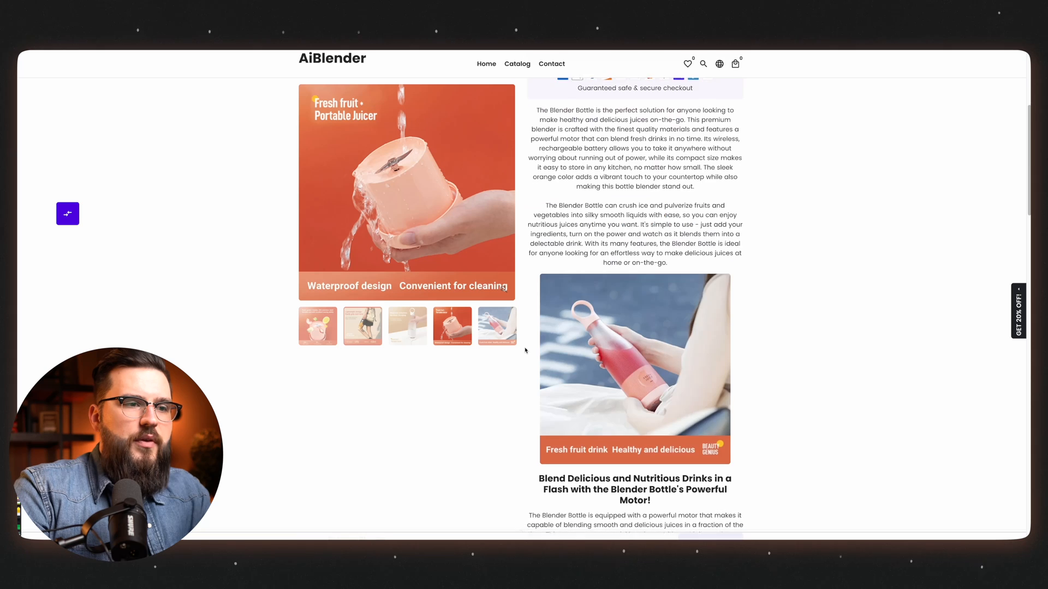
scroll(610, 290, "down", 10)
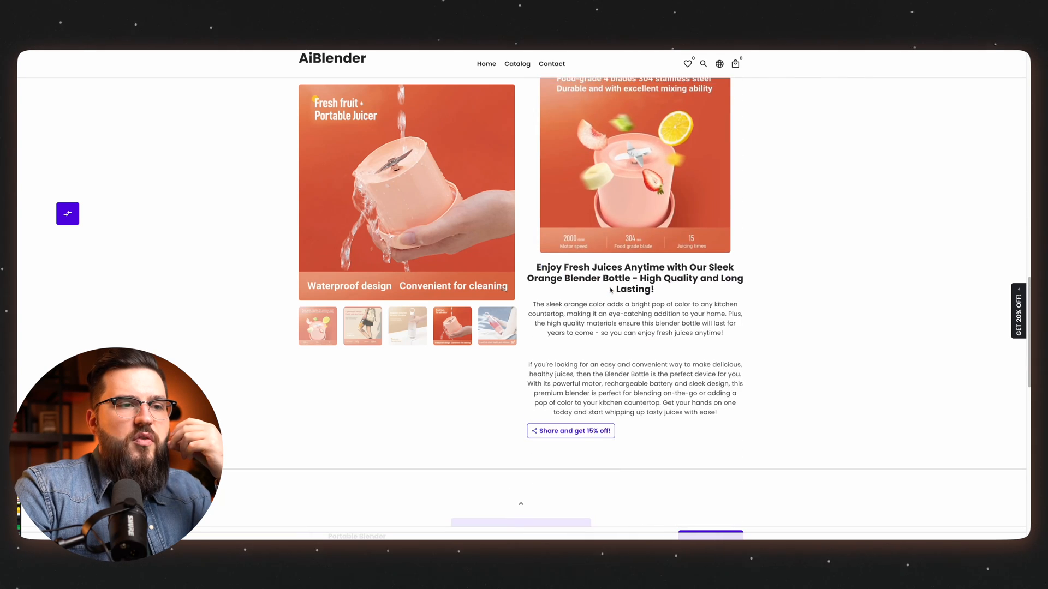
left_click(625, 282)
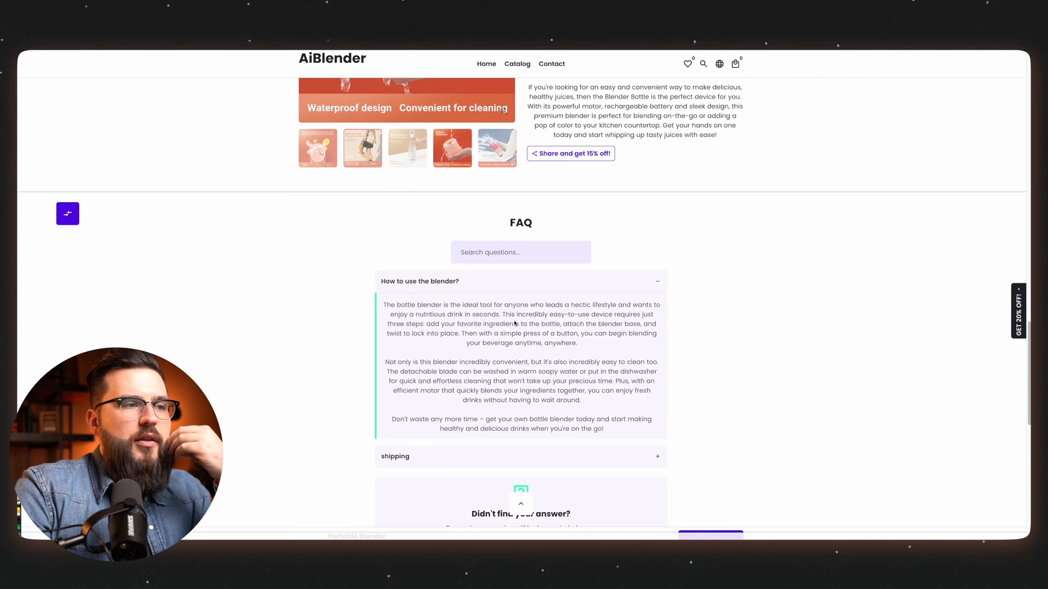
- Examine the storefront FAQ by collapsing and expanding the "How to use the blender?" question
left_click(494, 287)
left_click(489, 312)
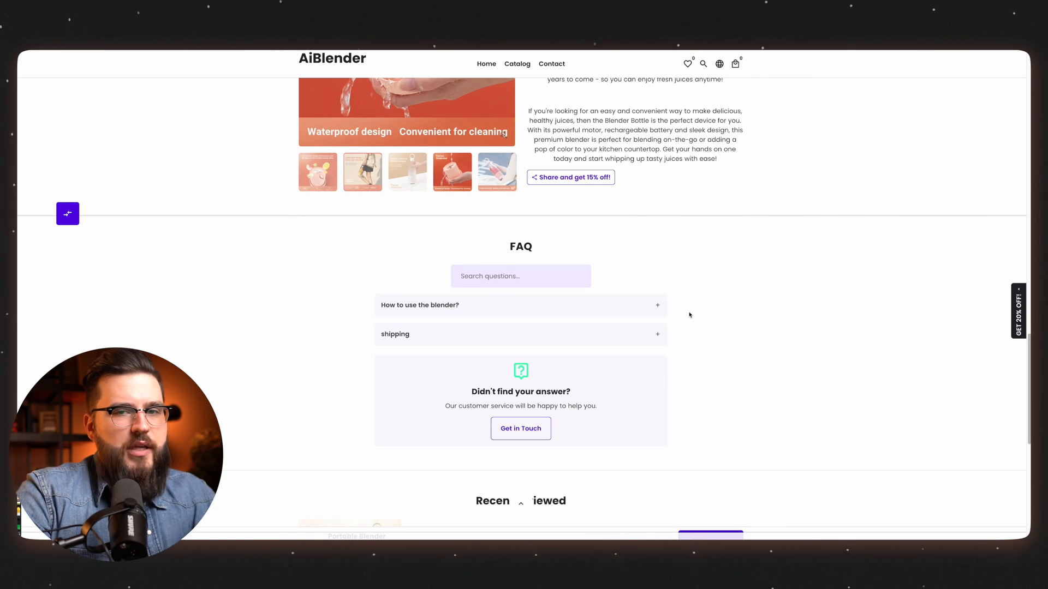
left_click(657, 305)
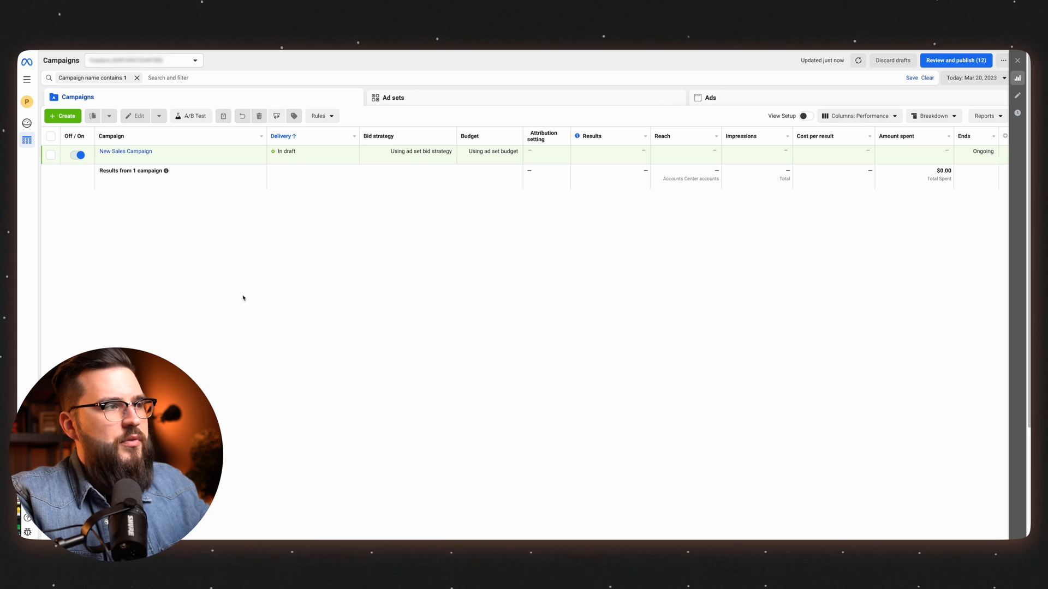
- Create a new campaign with the Sales objective and name it Blender
left_click(67, 117)
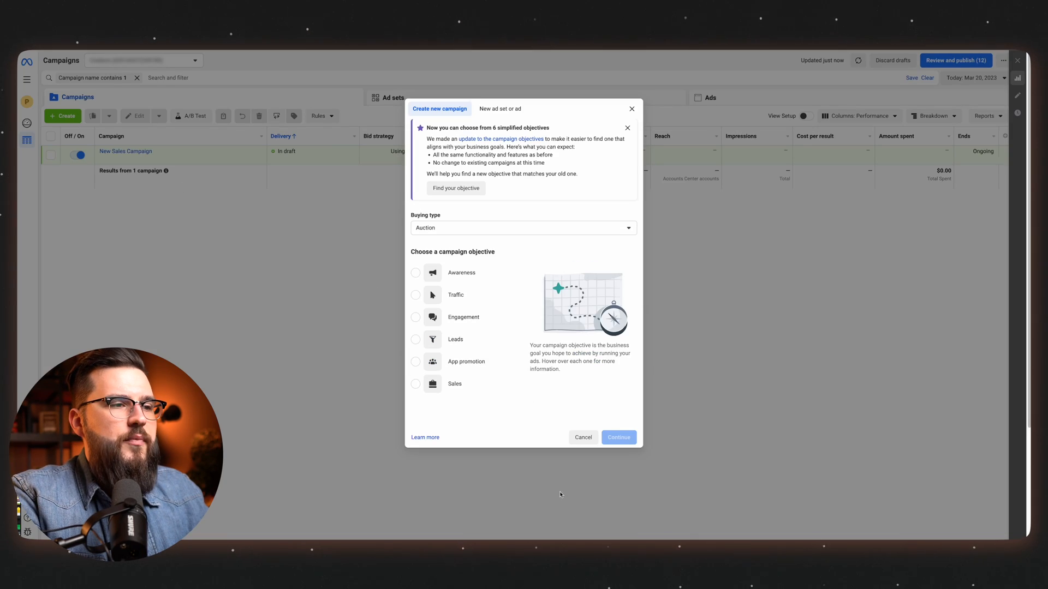
left_click(472, 388)
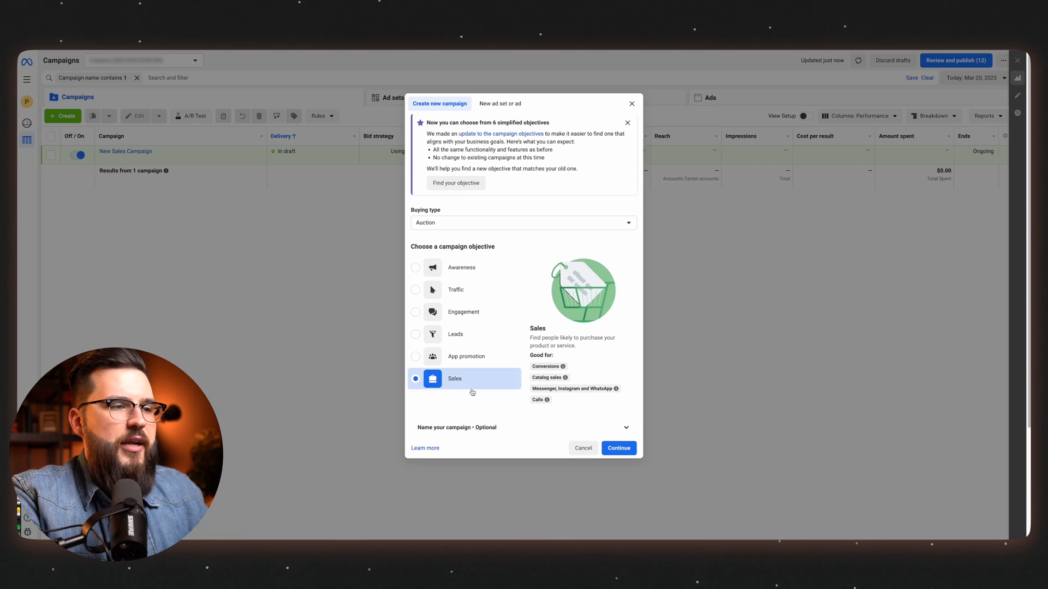
left_click(537, 428)
left_click(505, 435)
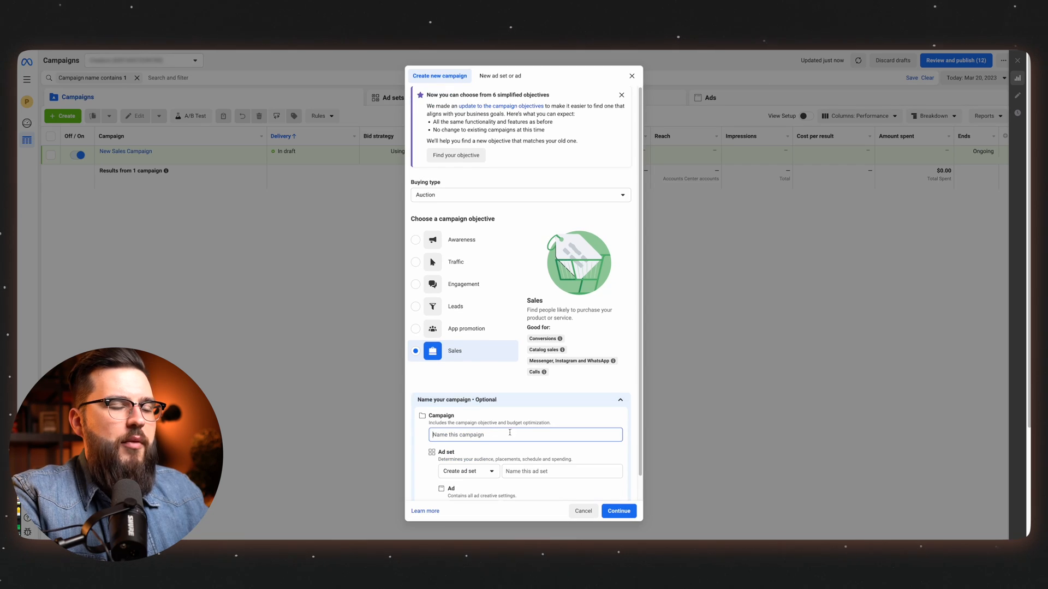
scroll(519, 433, "down", 1)
type("Blender")
left_click(522, 446)
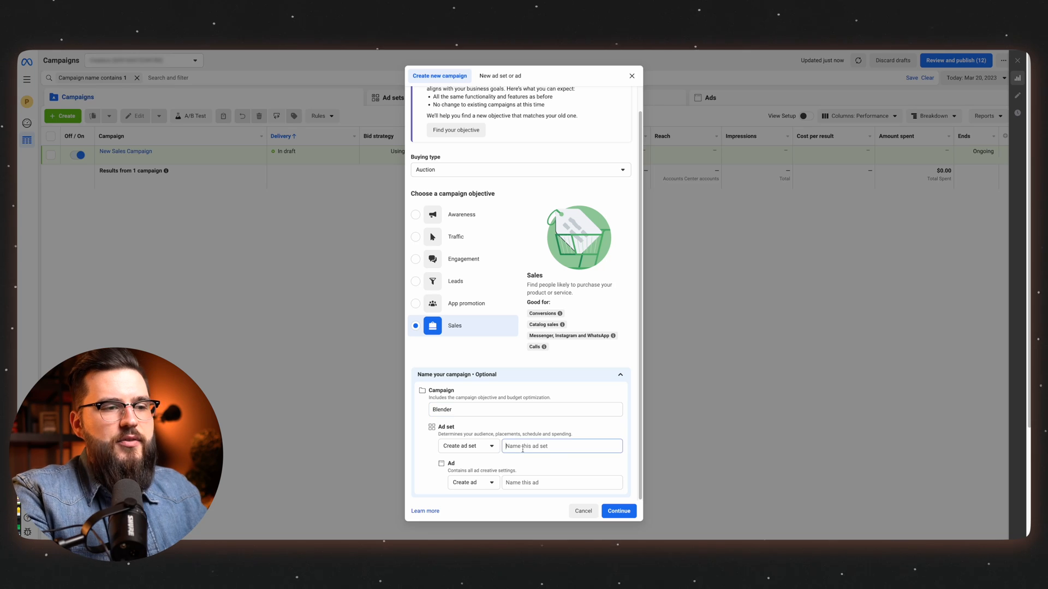
type("Targeting -")
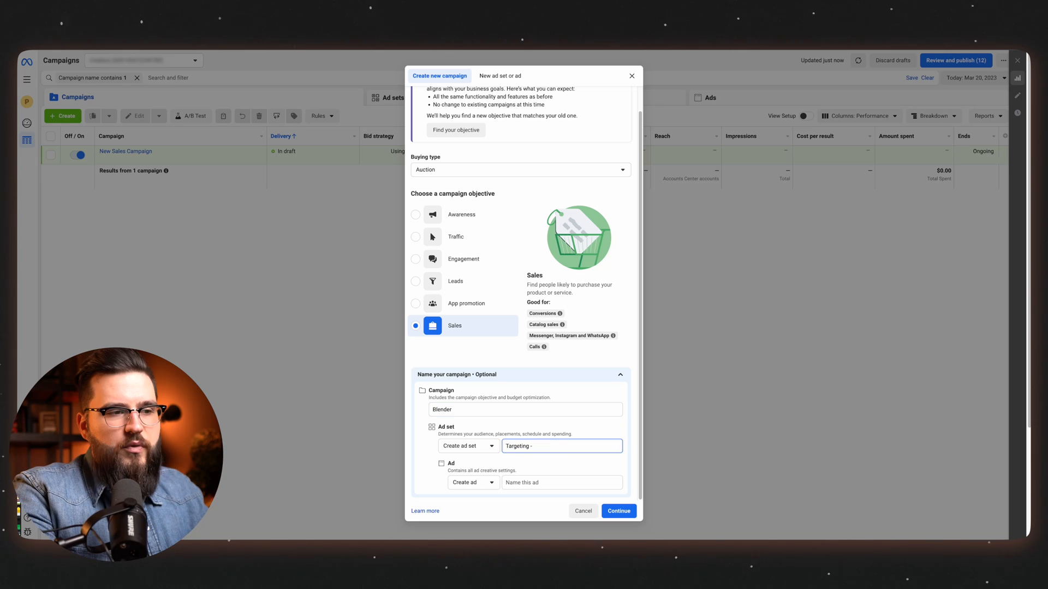
triple_click(530, 448)
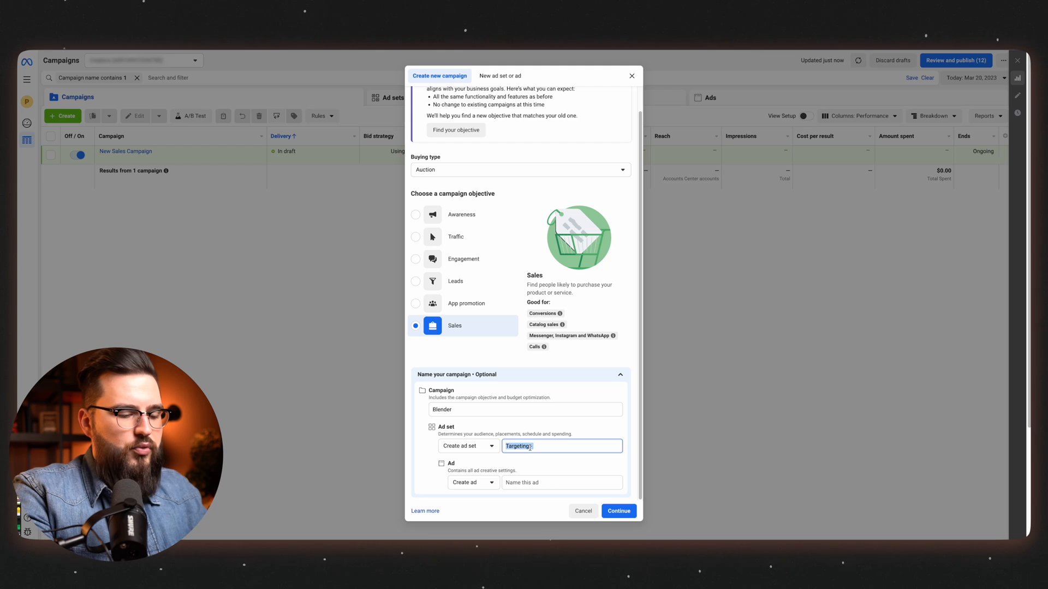
type("cooking - age 25")
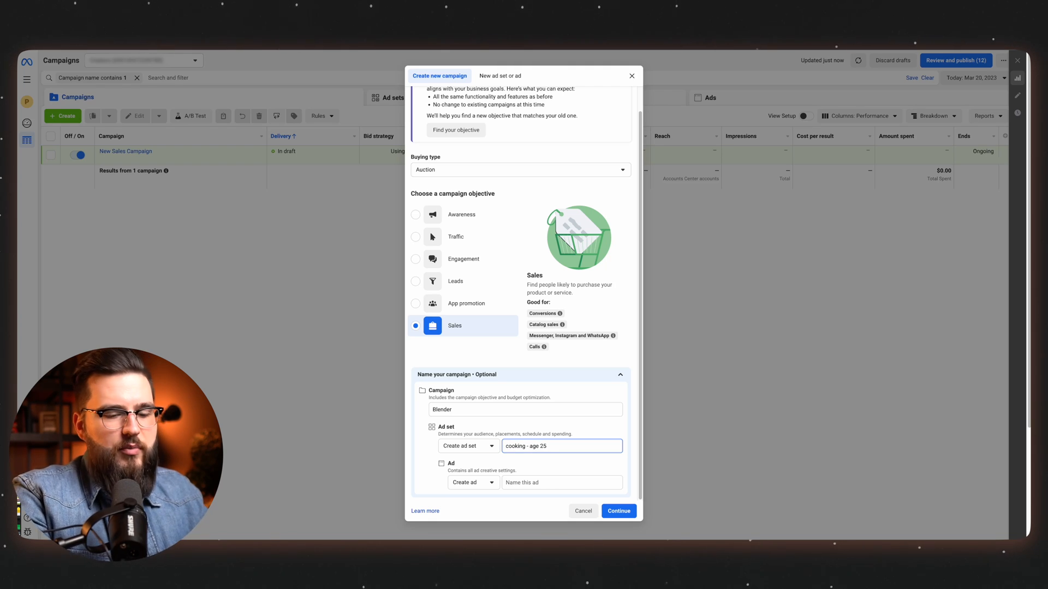
key("BackSpace")
key("BackSpace")
key("BackSpace")
key("BackSpace")
key("BackSpace")
key("BackSpace")
key("BackSpace")
key("BackSpace")
- Name the ad set "targeting", continue with the campaign creation and open the ad set's settings
key("ctrl+a")
type("targeting")
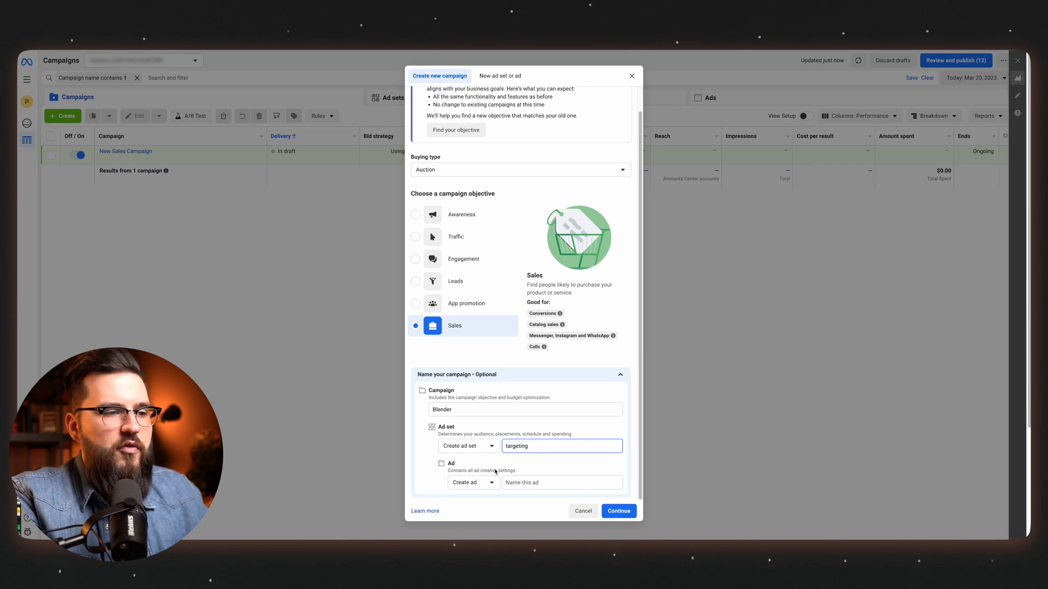
left_click(621, 512)
left_click(557, 288)
left_click(620, 315)
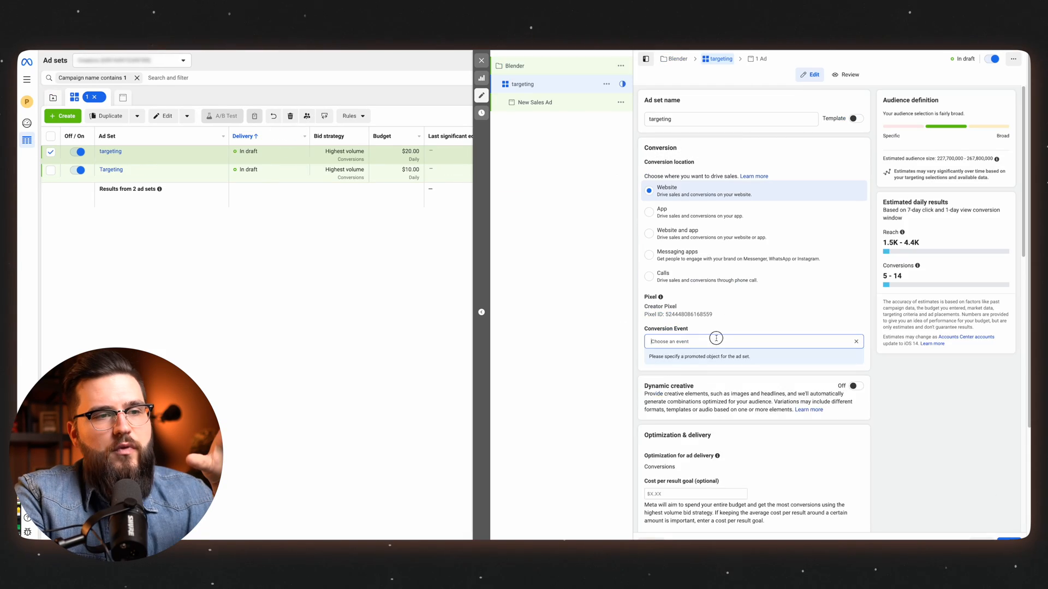
- Choose Purchase as the conversion event for the targeting ad set
left_click(753, 342)
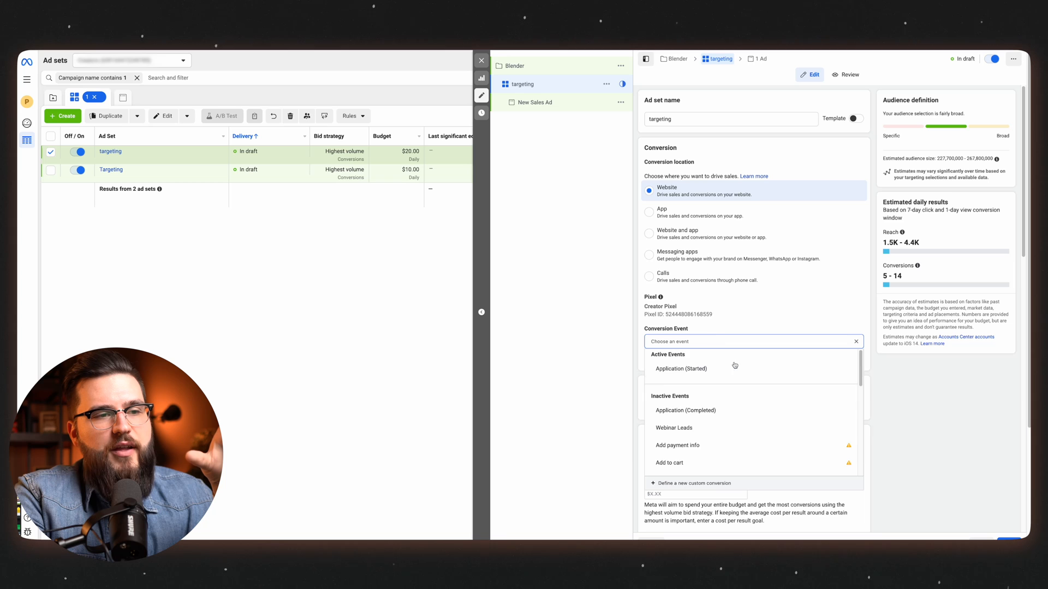
scroll(753, 393, "down", 3)
left_click(754, 419)
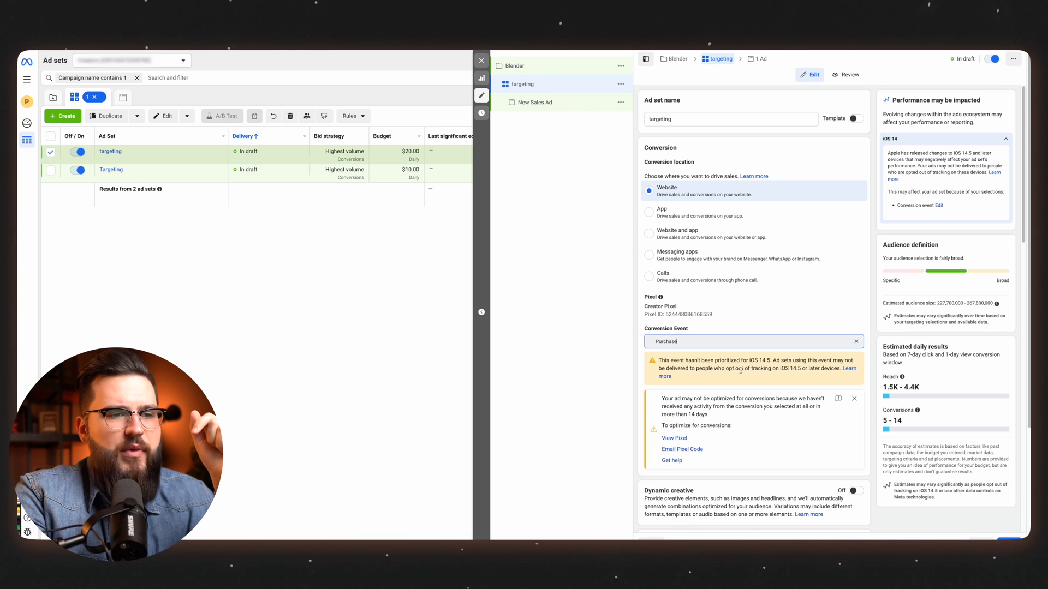
- Set the ad set's daily budget to $10.00
scroll(810, 392, "down", 7)
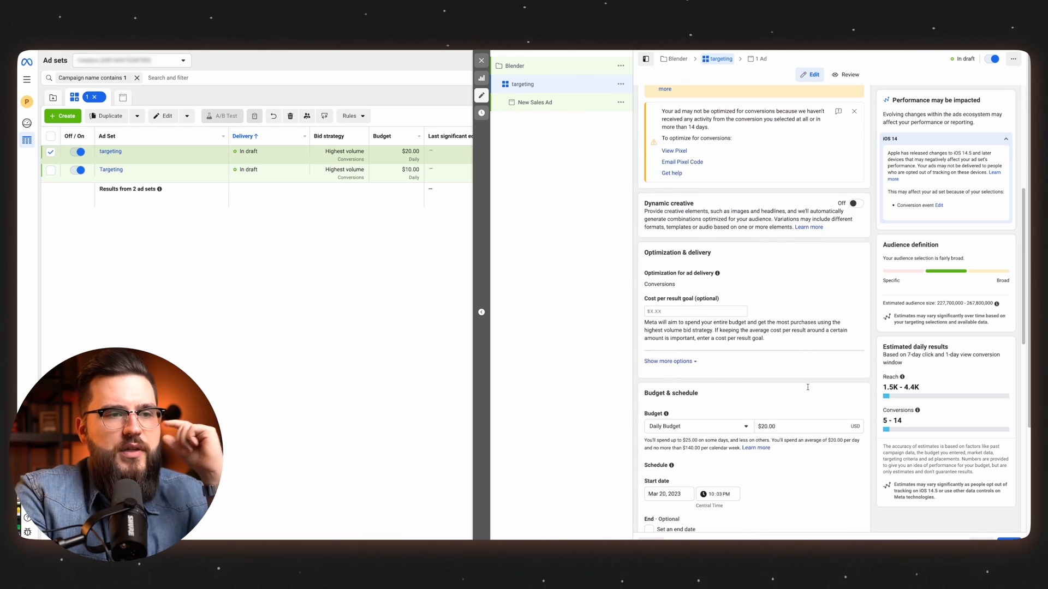
left_click(765, 351)
key("BackSpace")
type("1")
left_click(800, 398)
- Switch to Jasper Chat, review its suggested targeting interests and copy "Healthy eating"
scroll(801, 400, "down", 1)
scroll(800, 400, "down", 6)
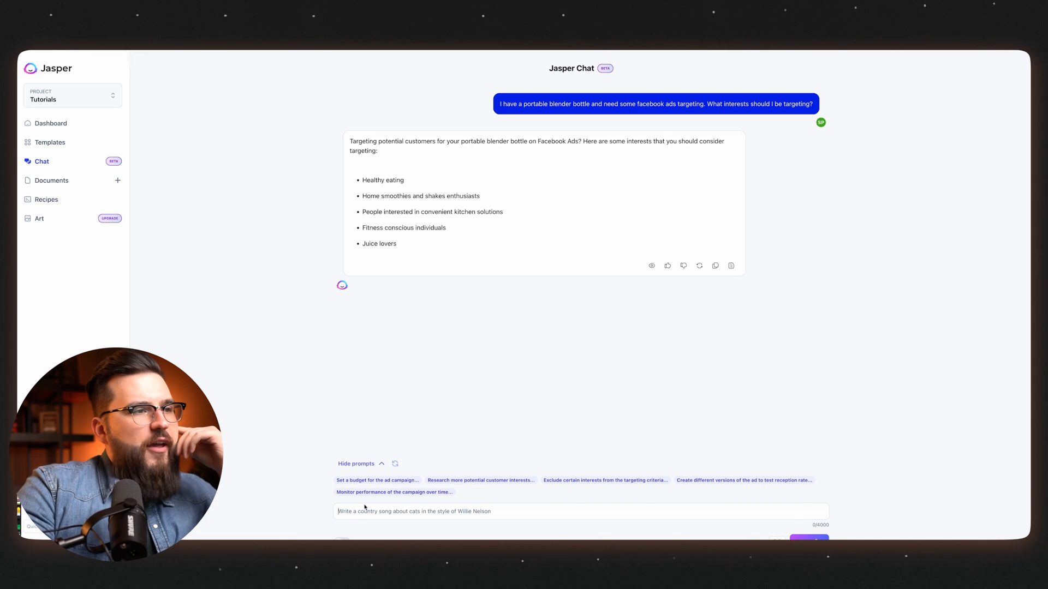
triple_click(369, 181)
triple_click(383, 197)
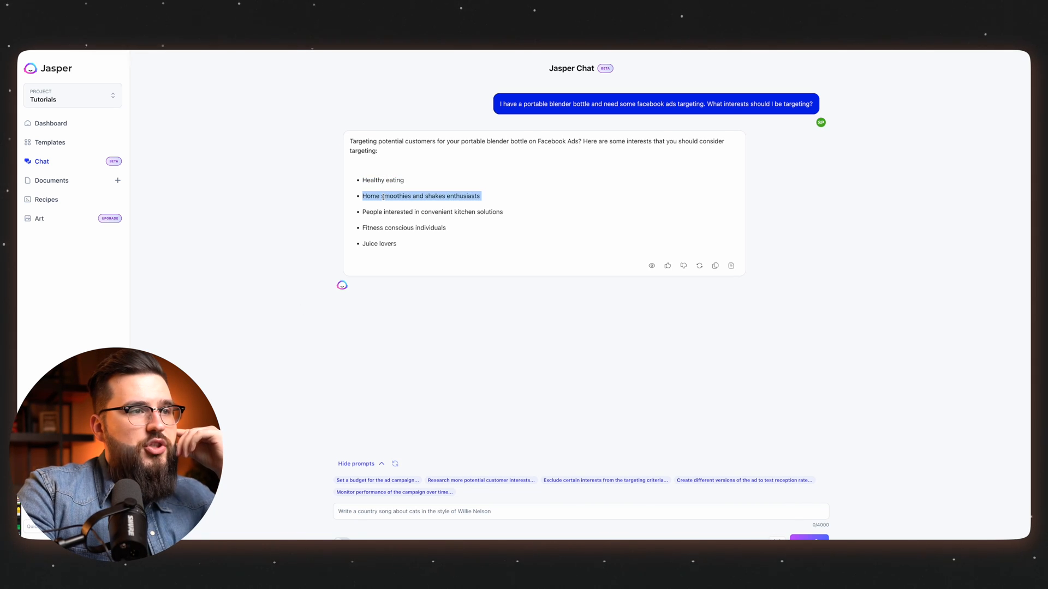
triple_click(394, 180)
key("ctrl+c")
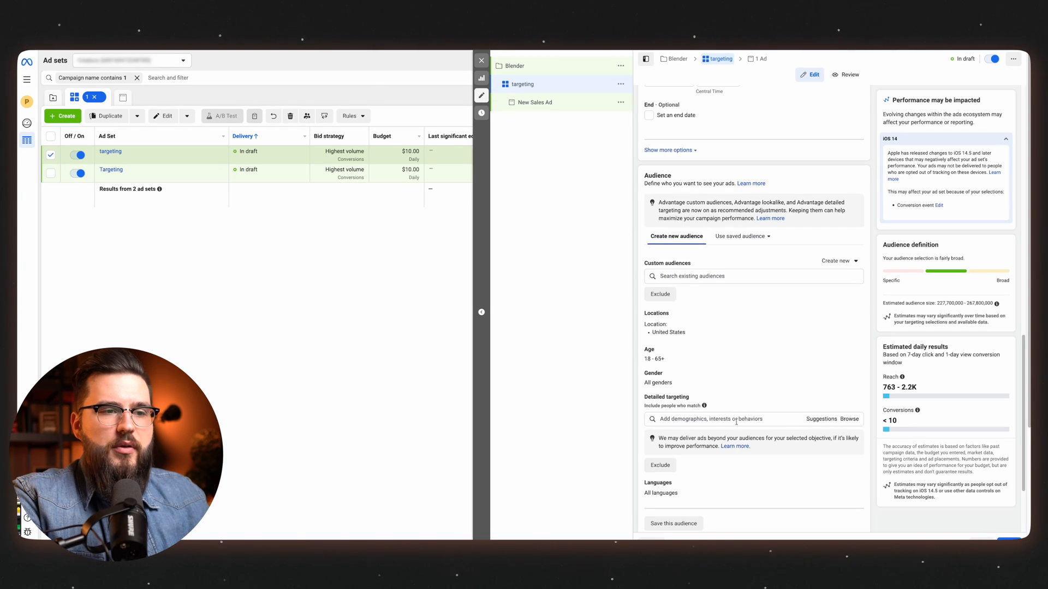
- In Meta Ads Manager, search detailed targeting for the copied interest and add "healthy eating recipes (cooking)"
left_click(726, 421)
key("ctrl+v")
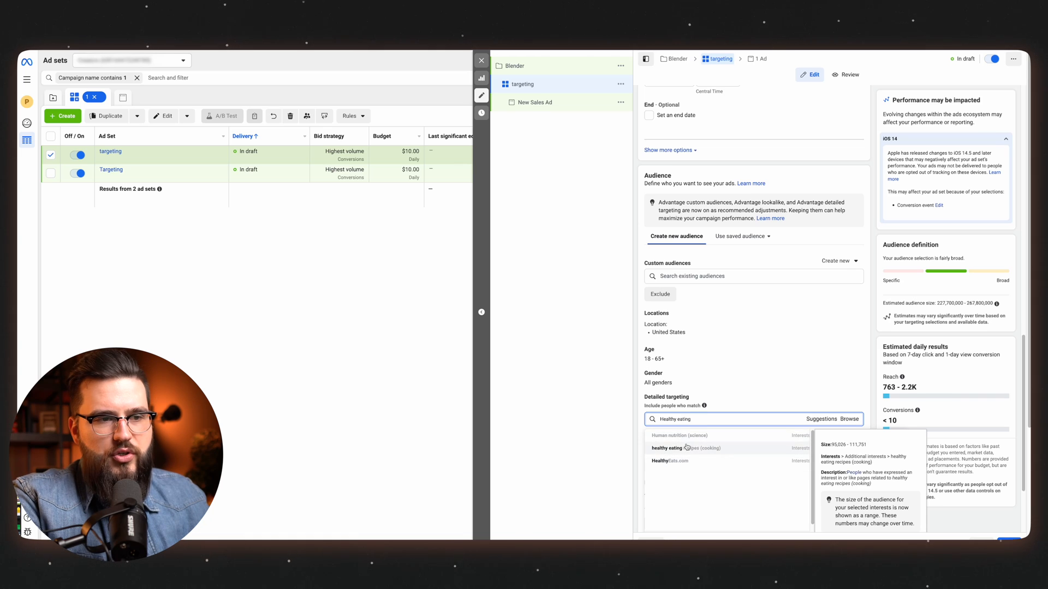
left_click(685, 448)
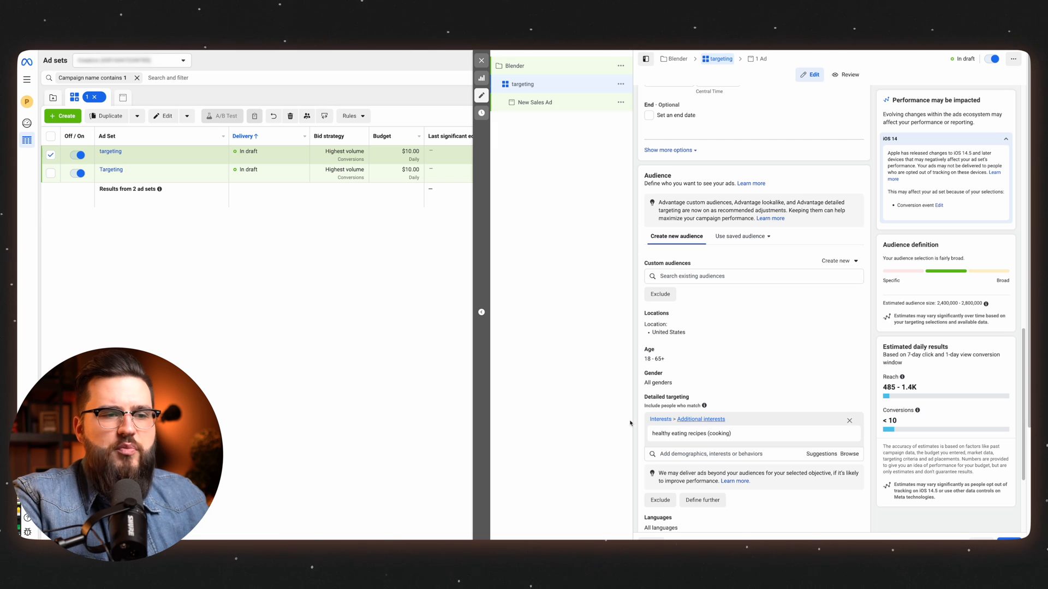
mouse_move(699, 435)
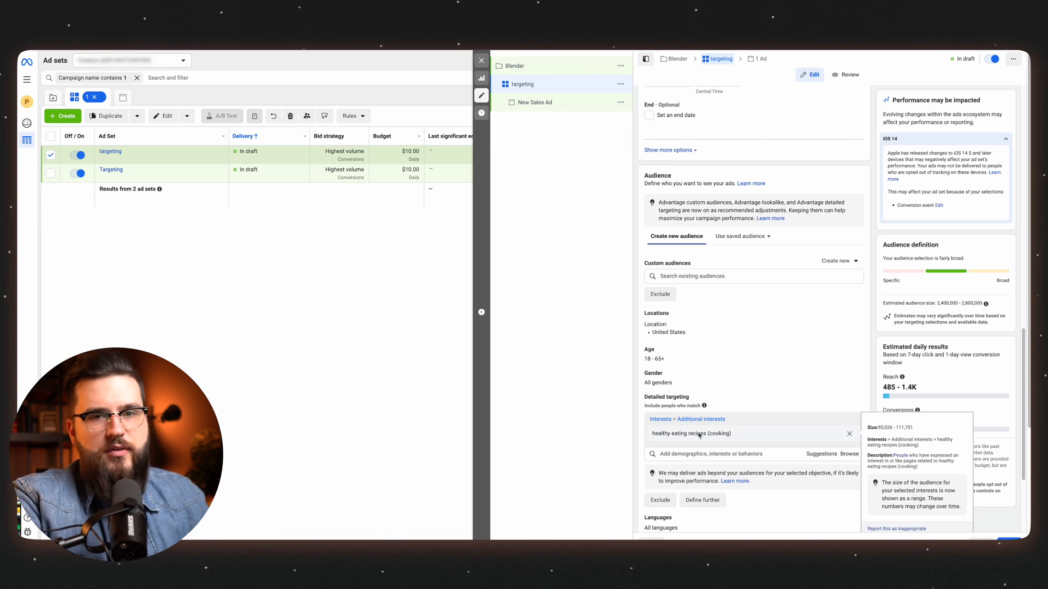
- Set the audience language to English (All) and proceed to the ad's settings
scroll(807, 428, "down", 2)
left_click(850, 415)
type("engl")
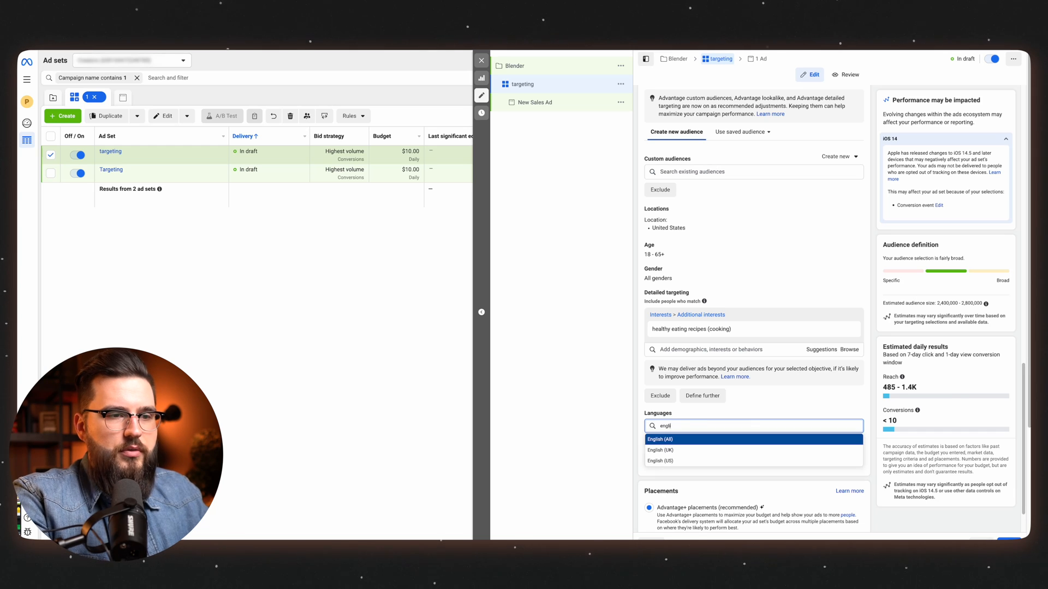
key("Return")
left_click(615, 463)
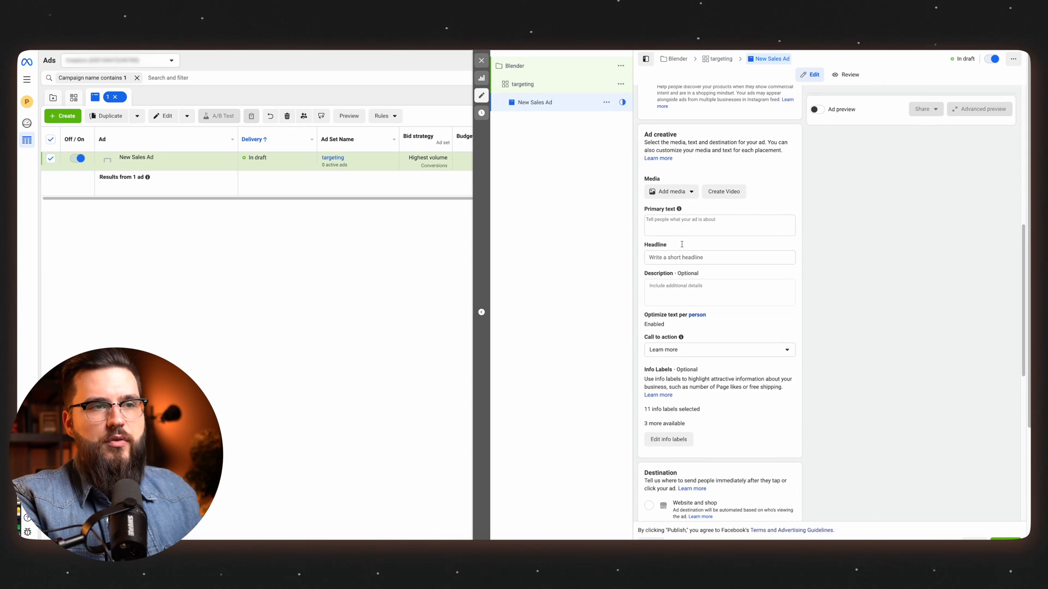
- Prepare the ad's primary text for entry, ask Jasper Chat to "Please write a benefit driven facebook Ad script" and copy its answer
scroll(682, 245, "down", 1)
left_click(688, 226)
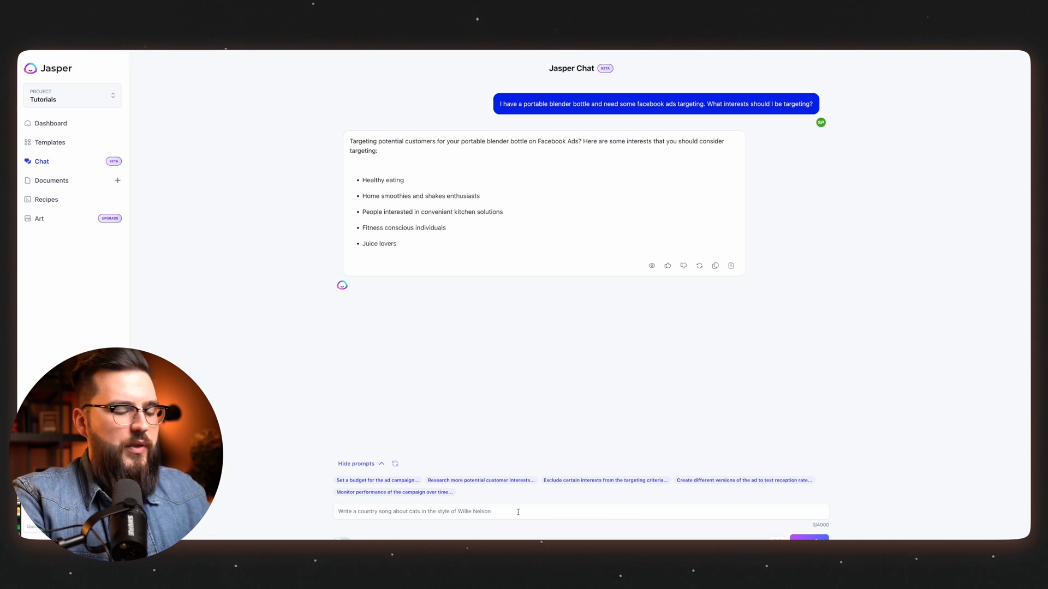
type("Please write a benefit driven facebook Ad script")
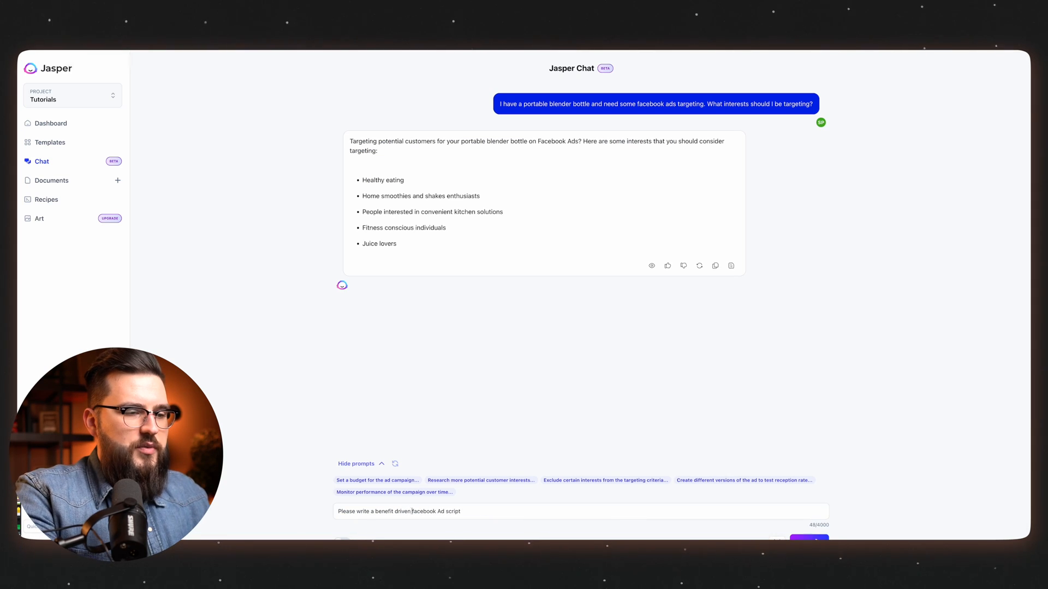
key("Return")
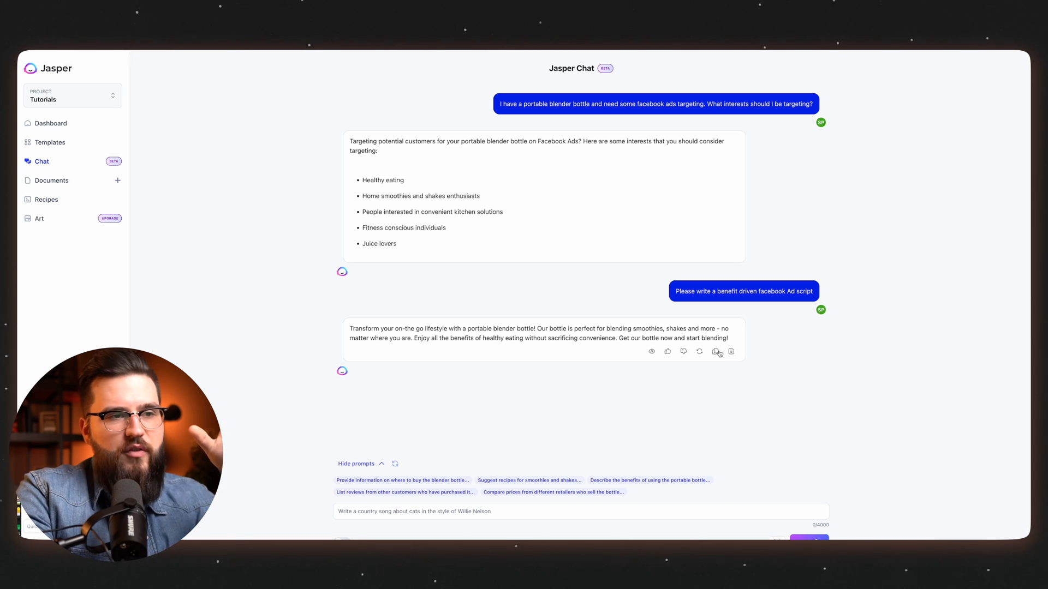
left_click(716, 351)
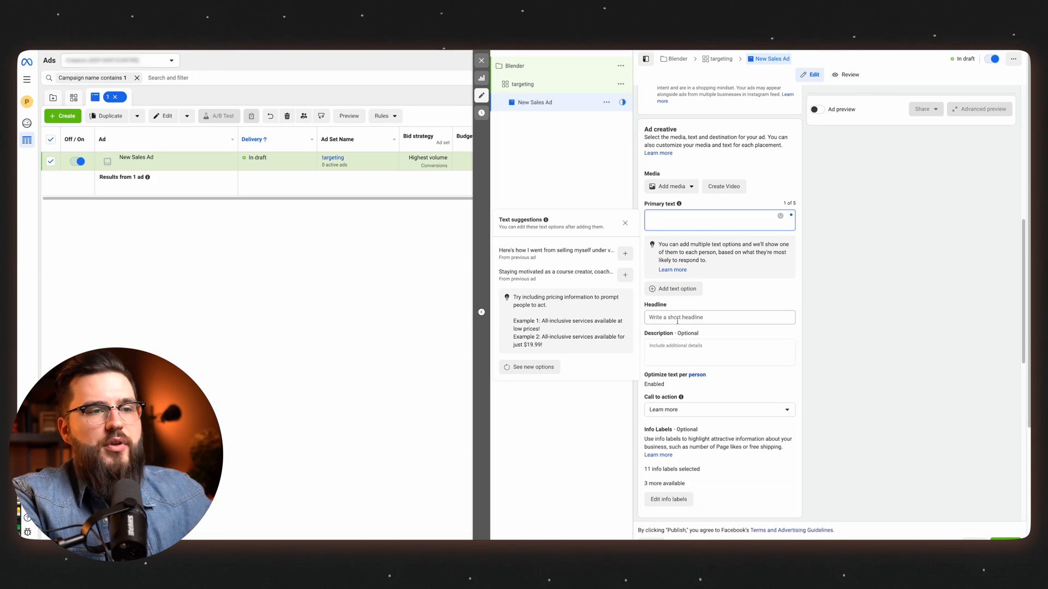
- Paste the copied script into the ad's primary text in Meta Ads Manager and add two line breaks after it
key("ctrl+v")
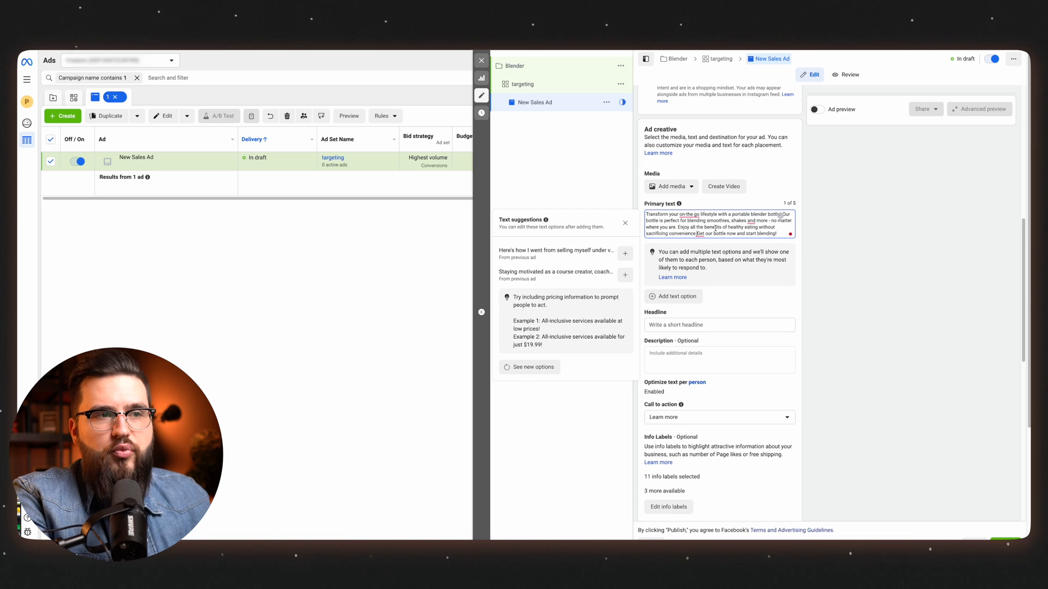
key("Return")
key("Return")
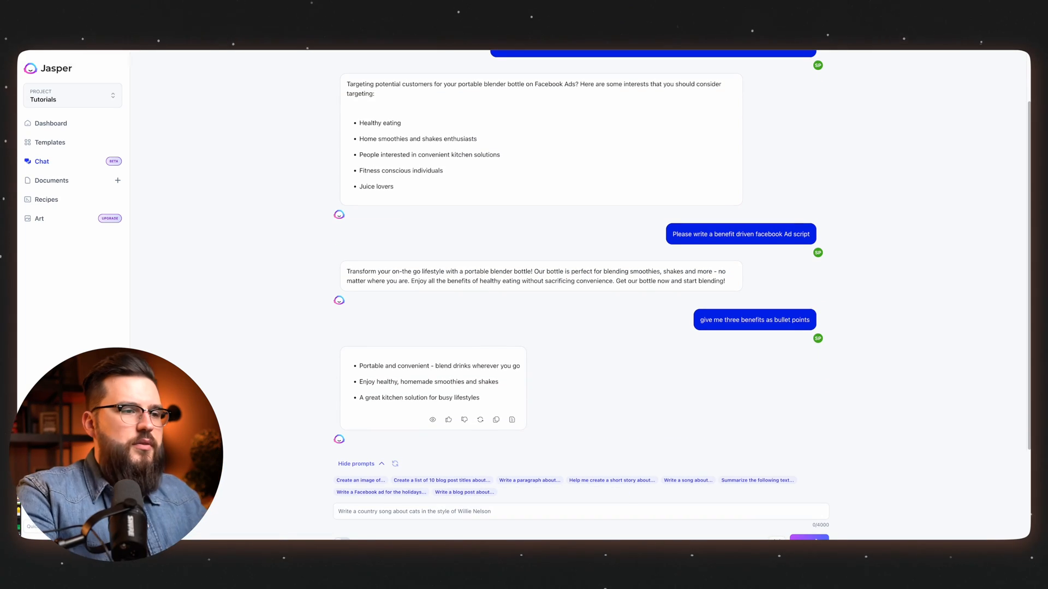
- Copy Jasper Chat's answer to "give me three benefits as bullet points" for the ad's primary text
left_click(497, 420)
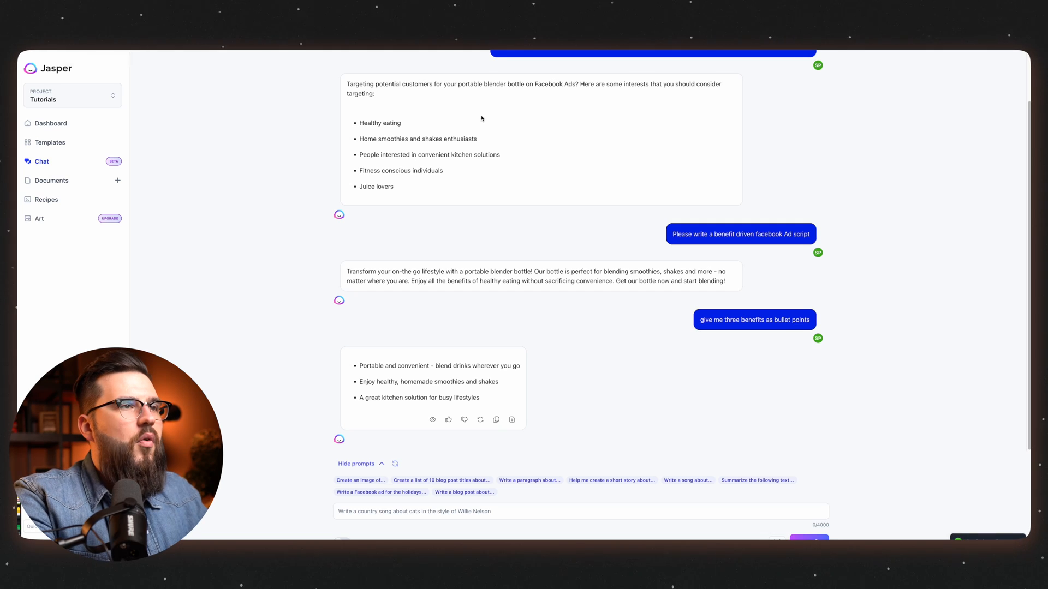